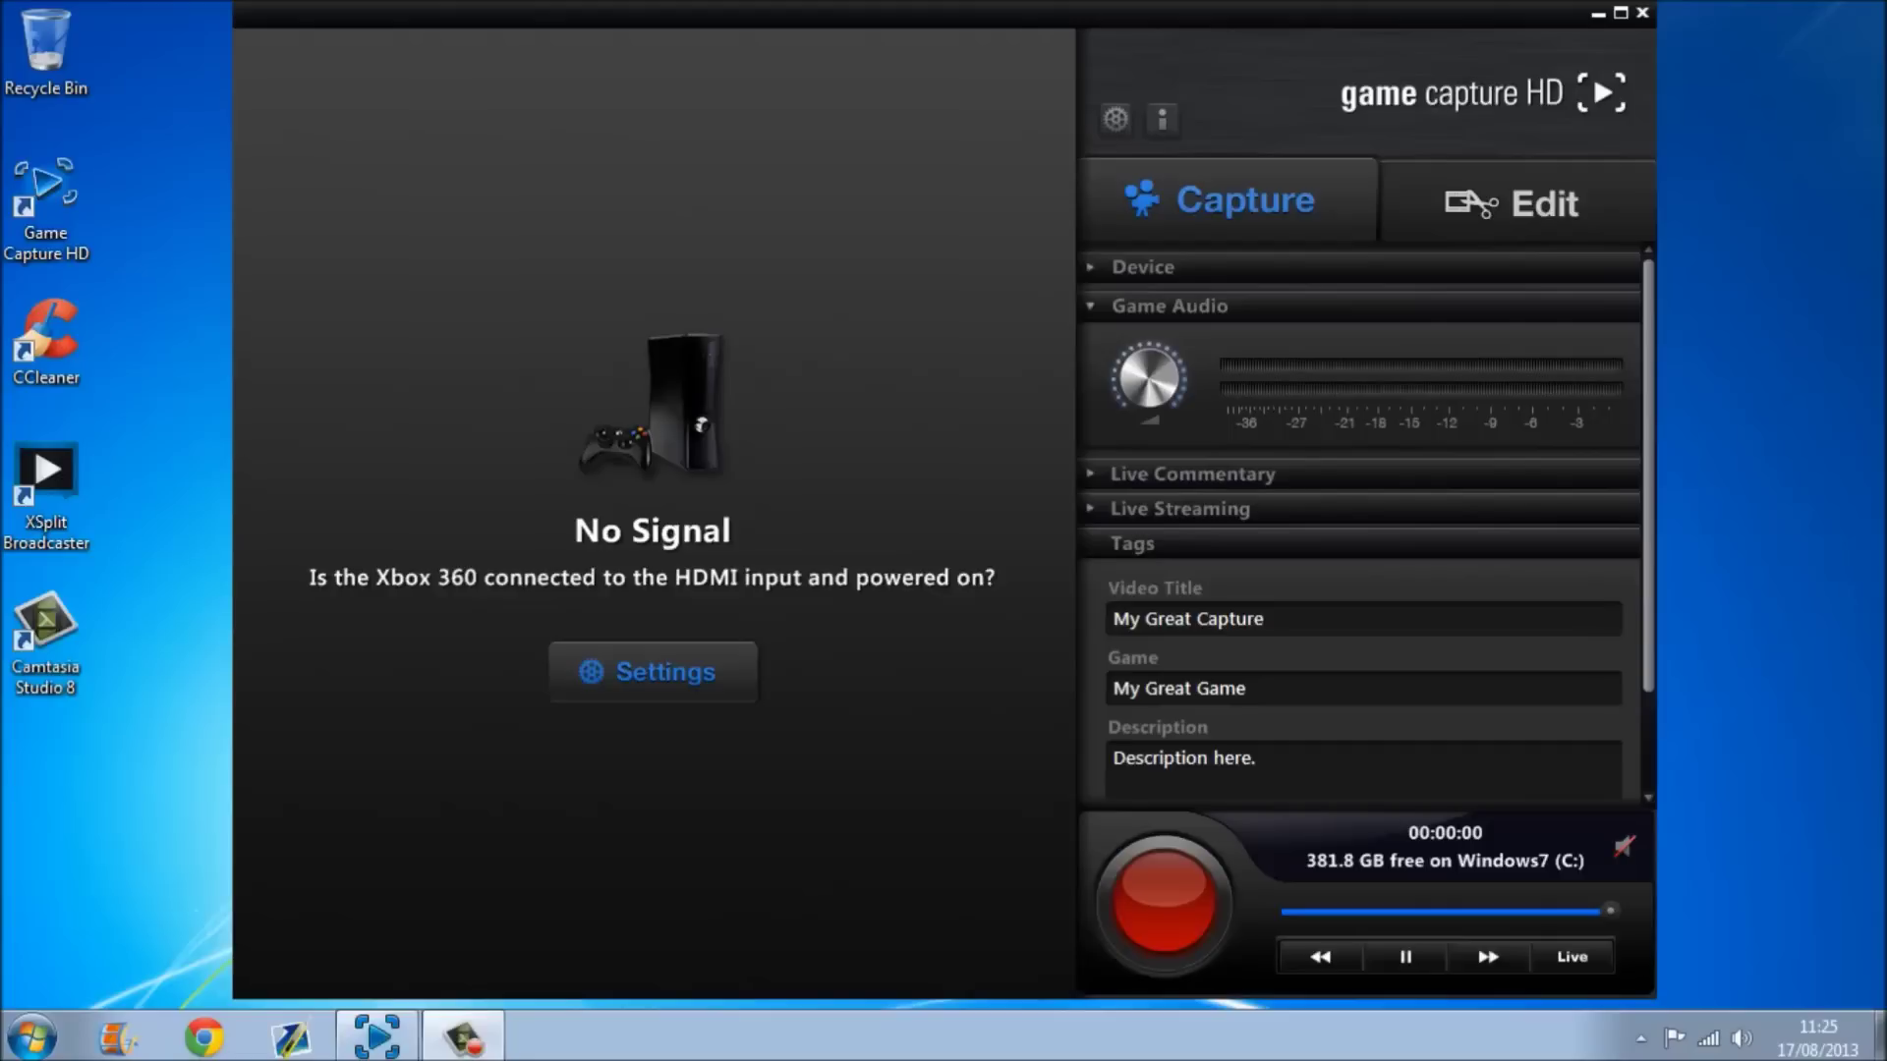
Open Game Capture HD Preferences to view the Recording, Share and Software Update options
click(1115, 119)
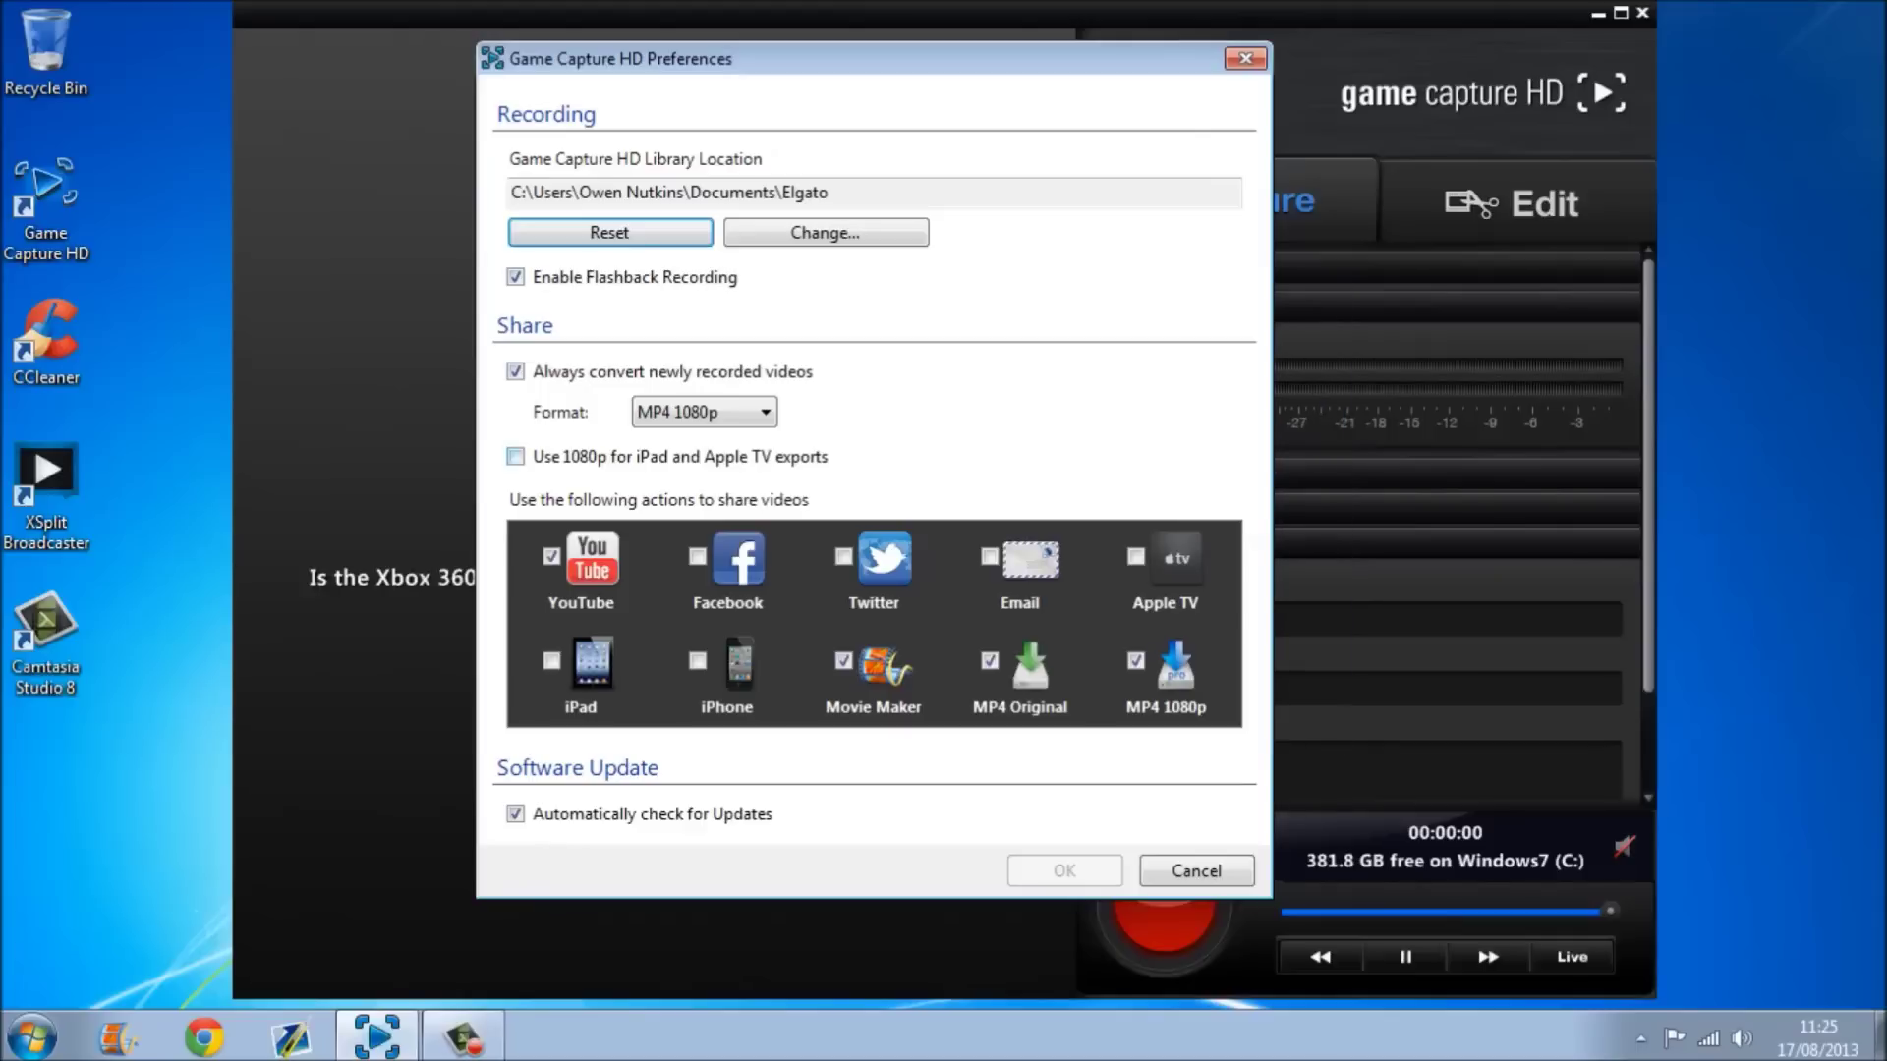
click(704, 413)
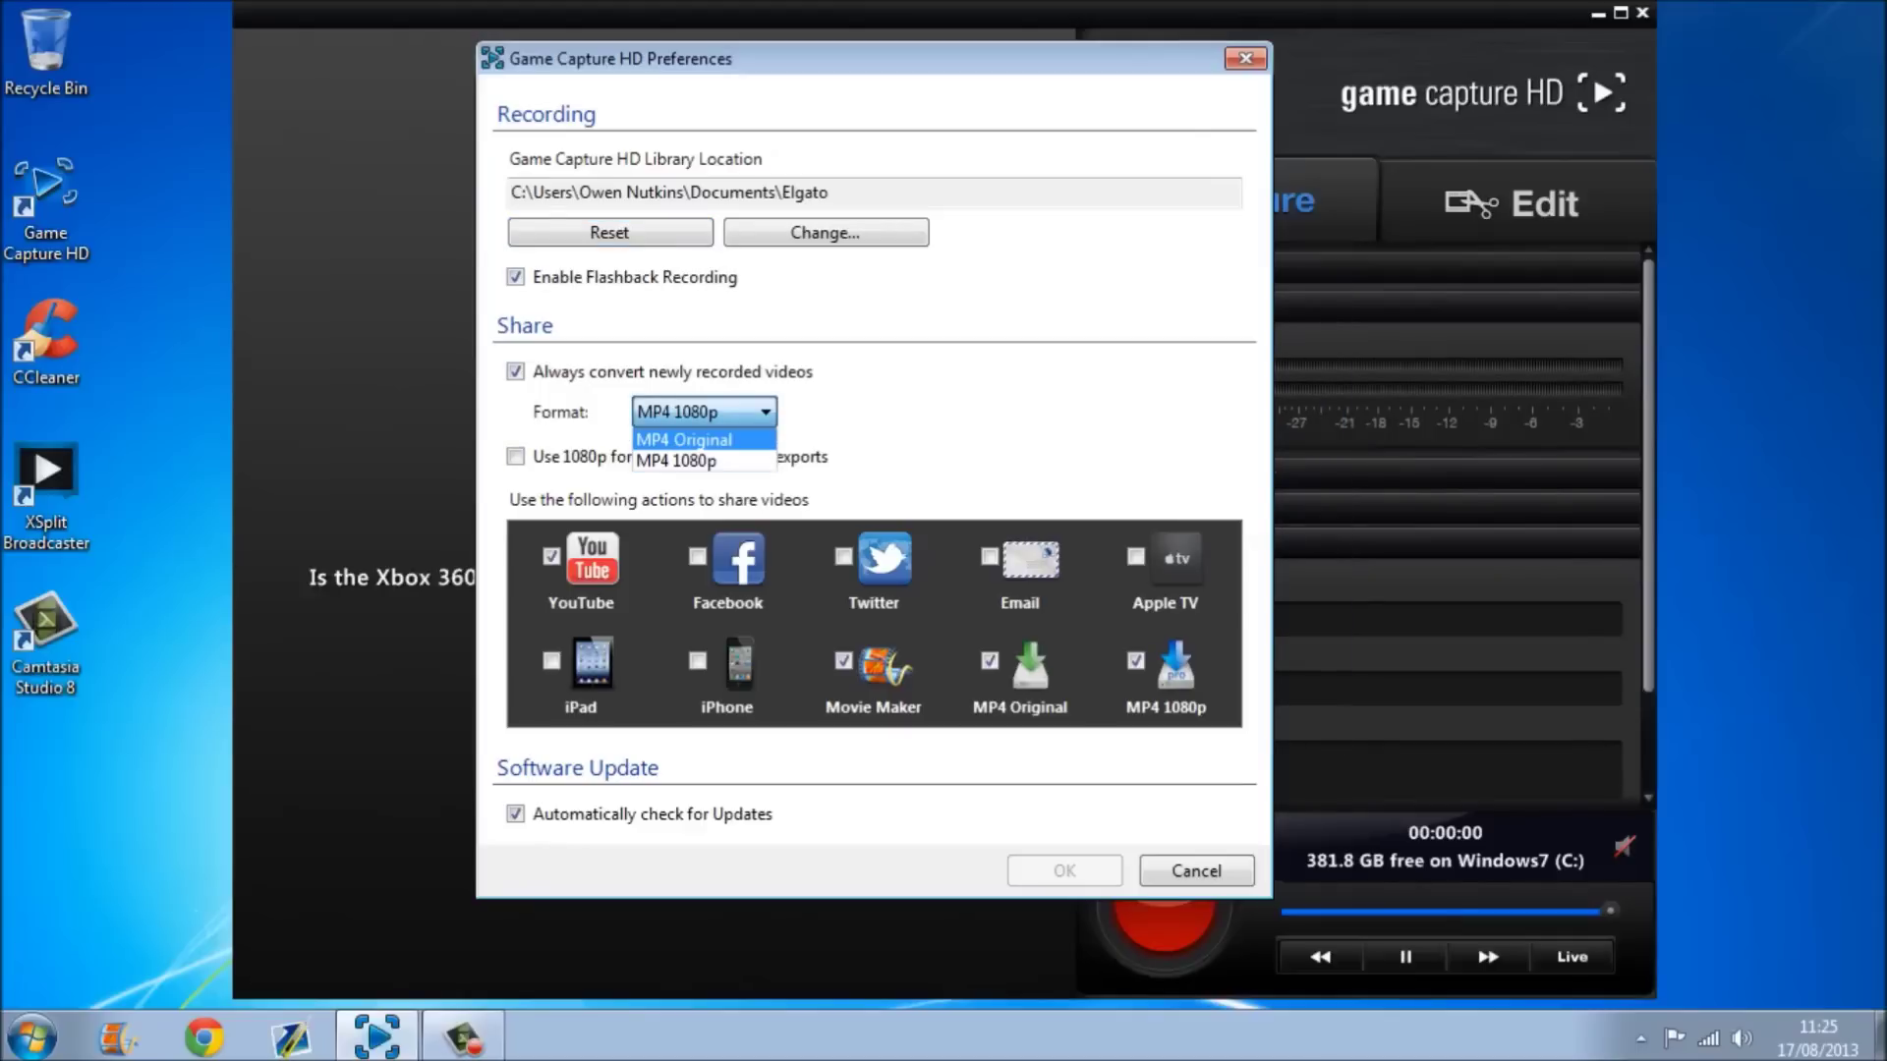
click(704, 461)
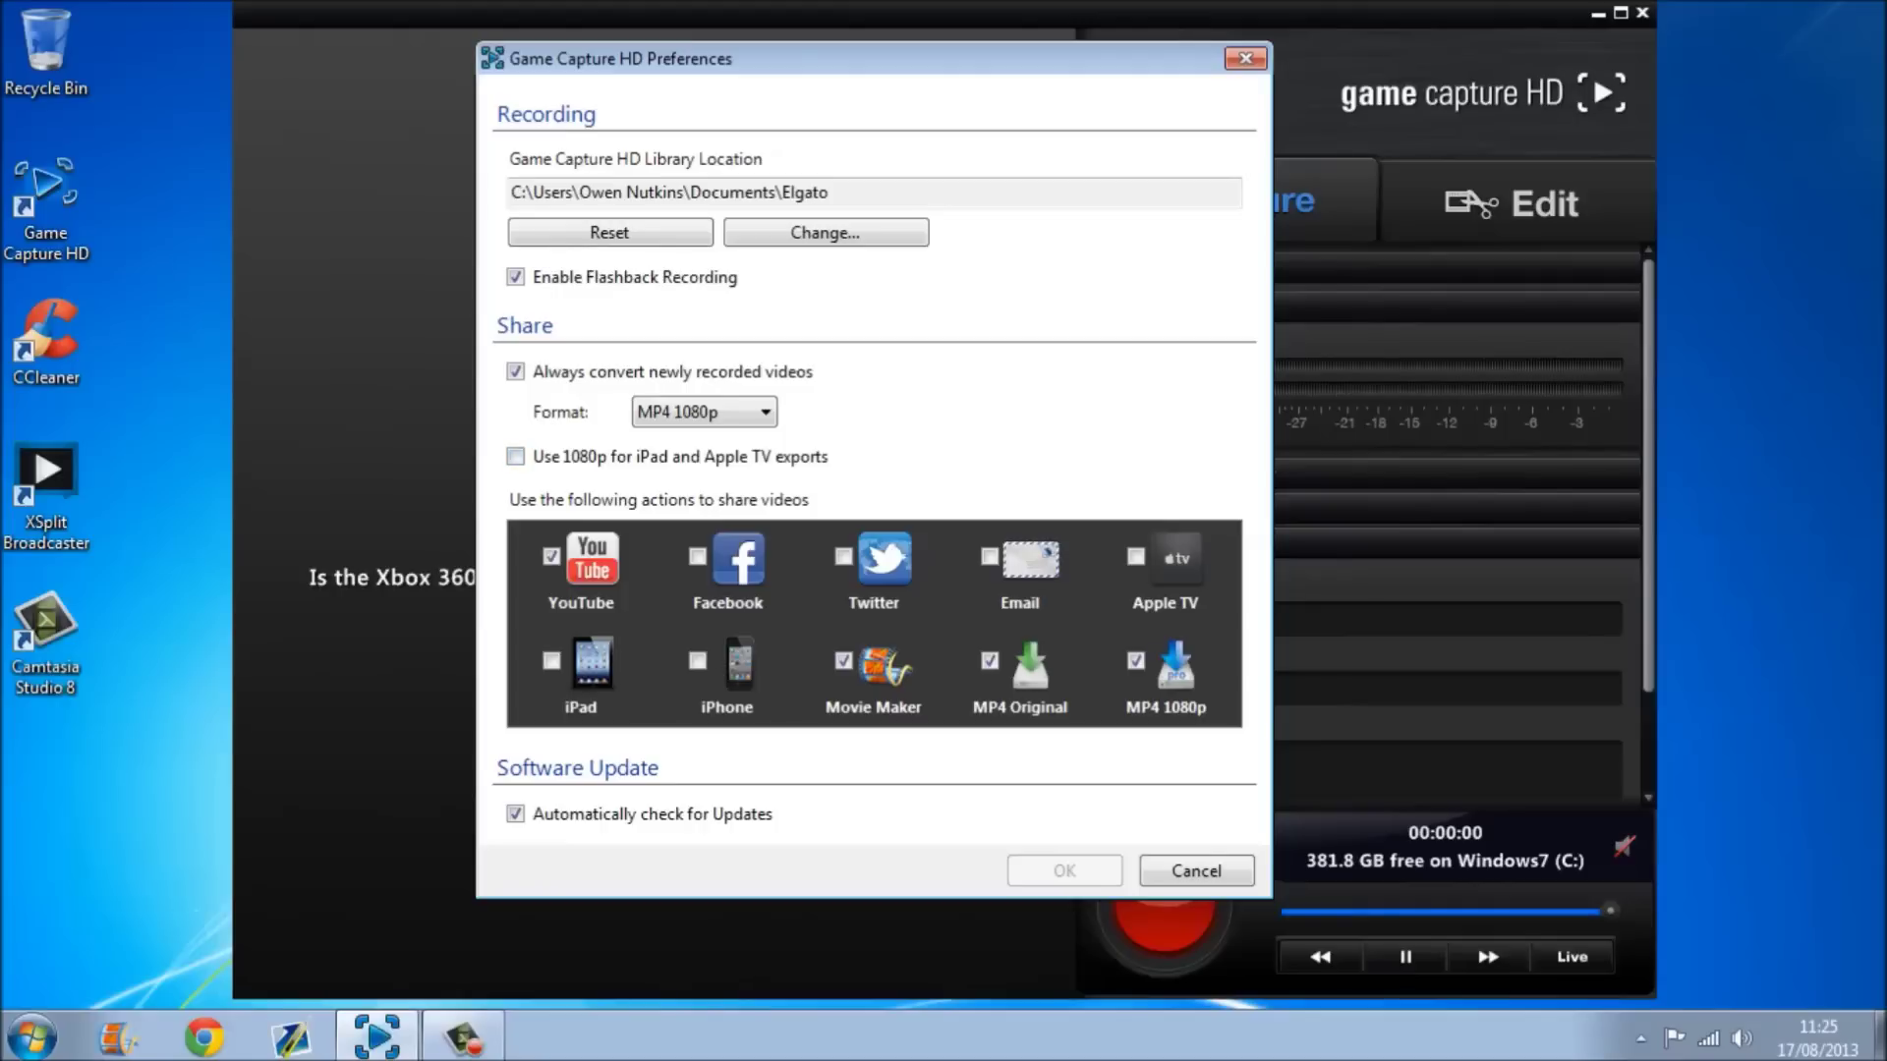
drag(833, 193, 509, 192)
click(835, 193)
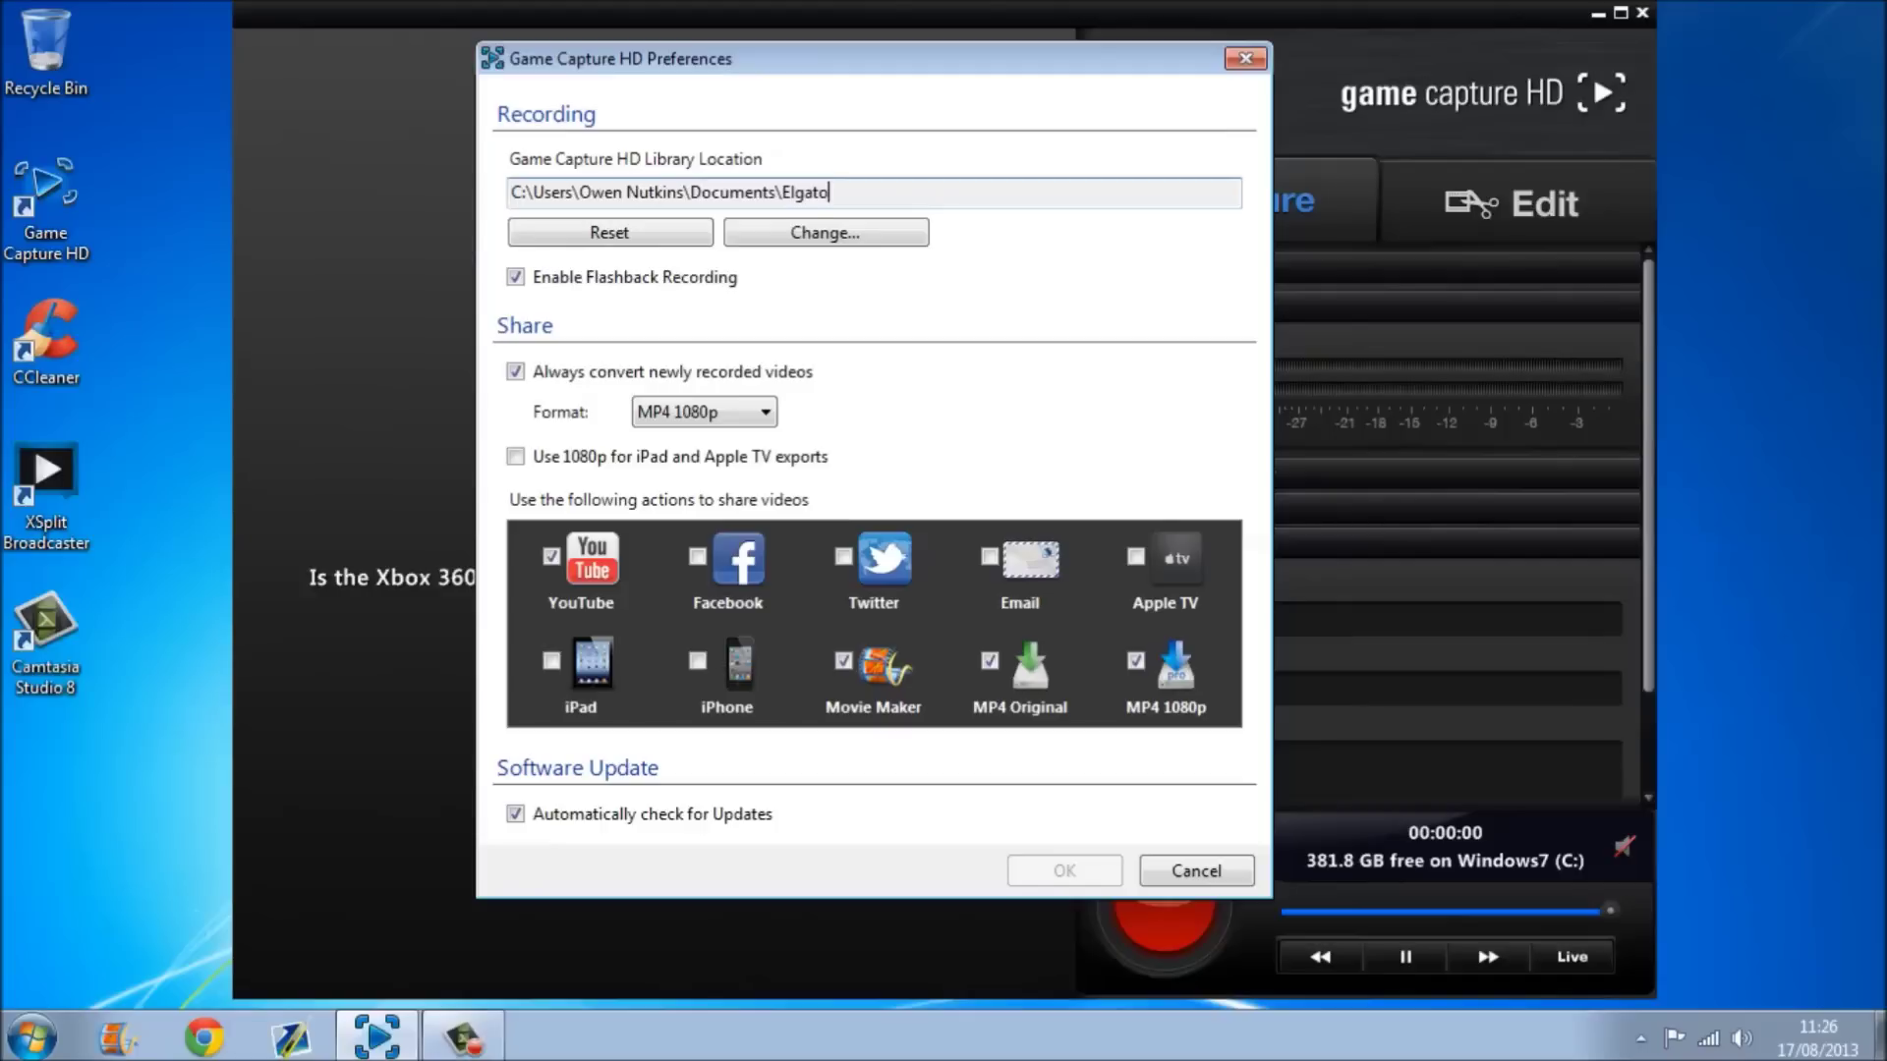
Close Preferences and open the Computer view from the Start menu
click(1245, 59)
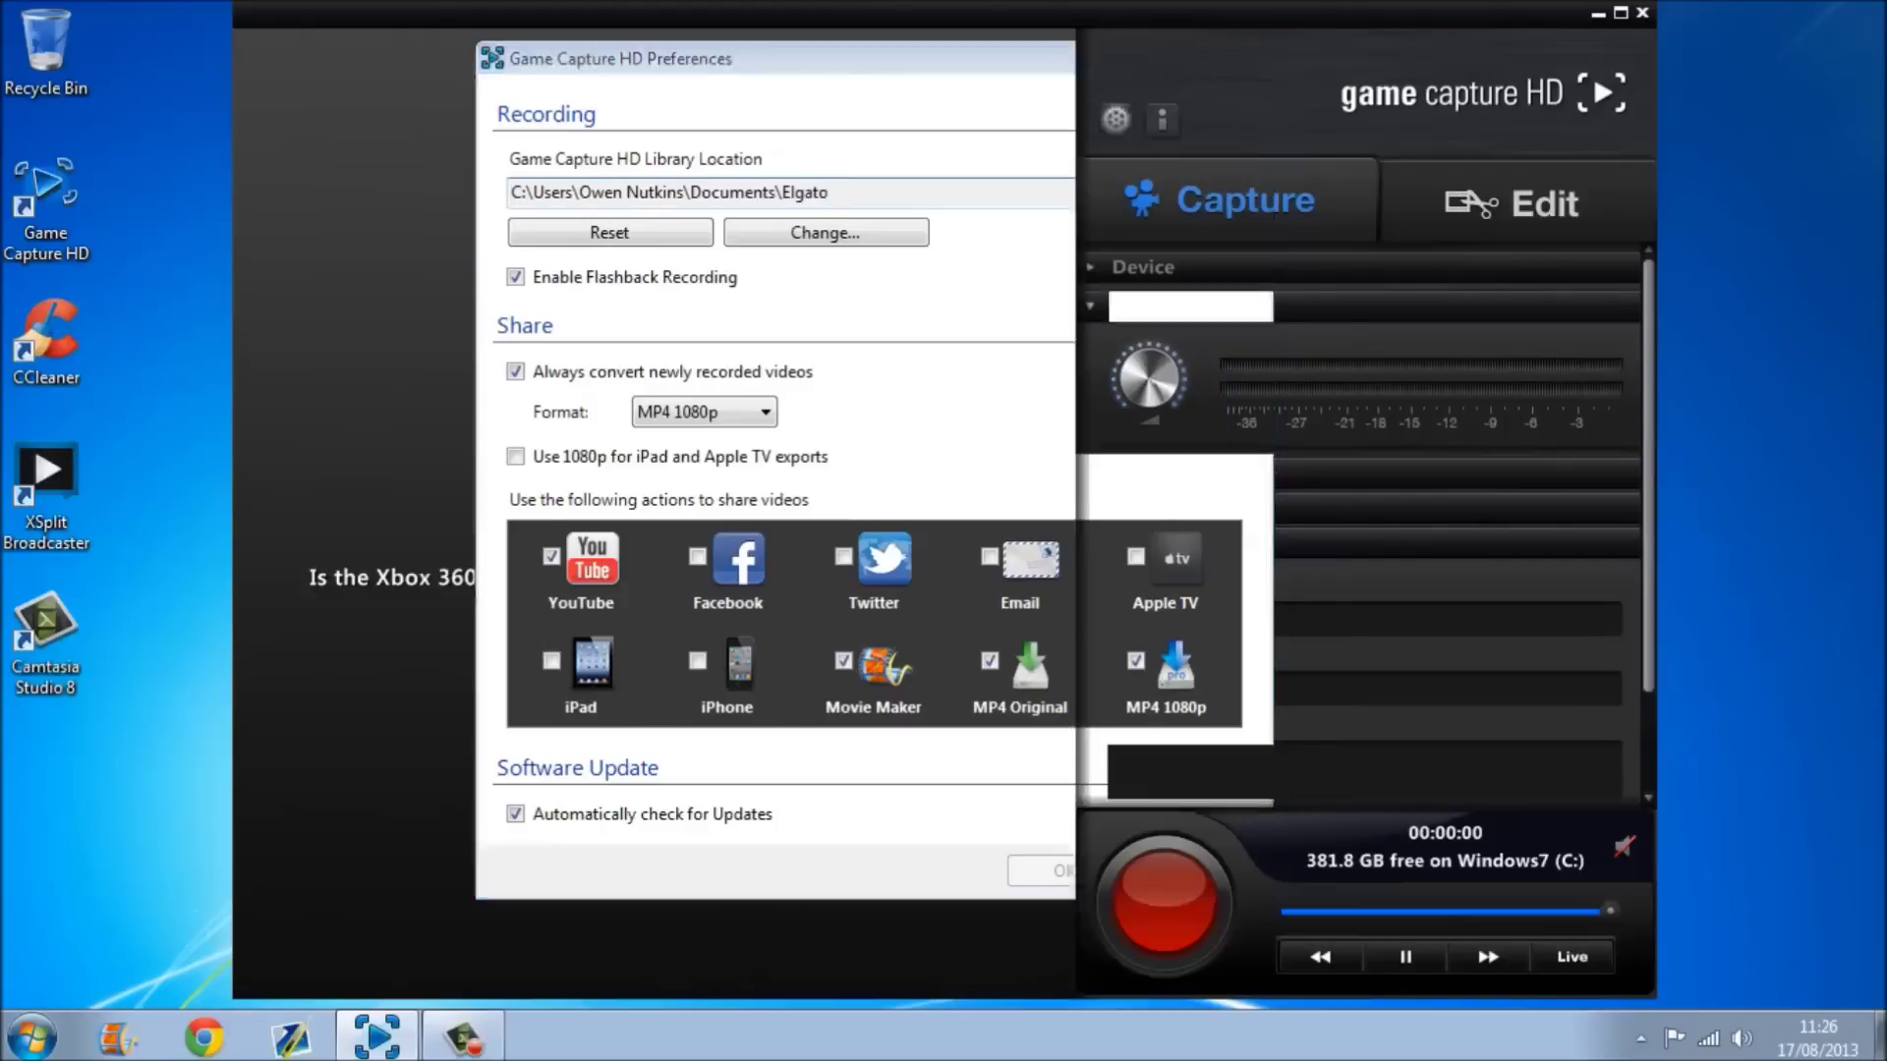
key(super)
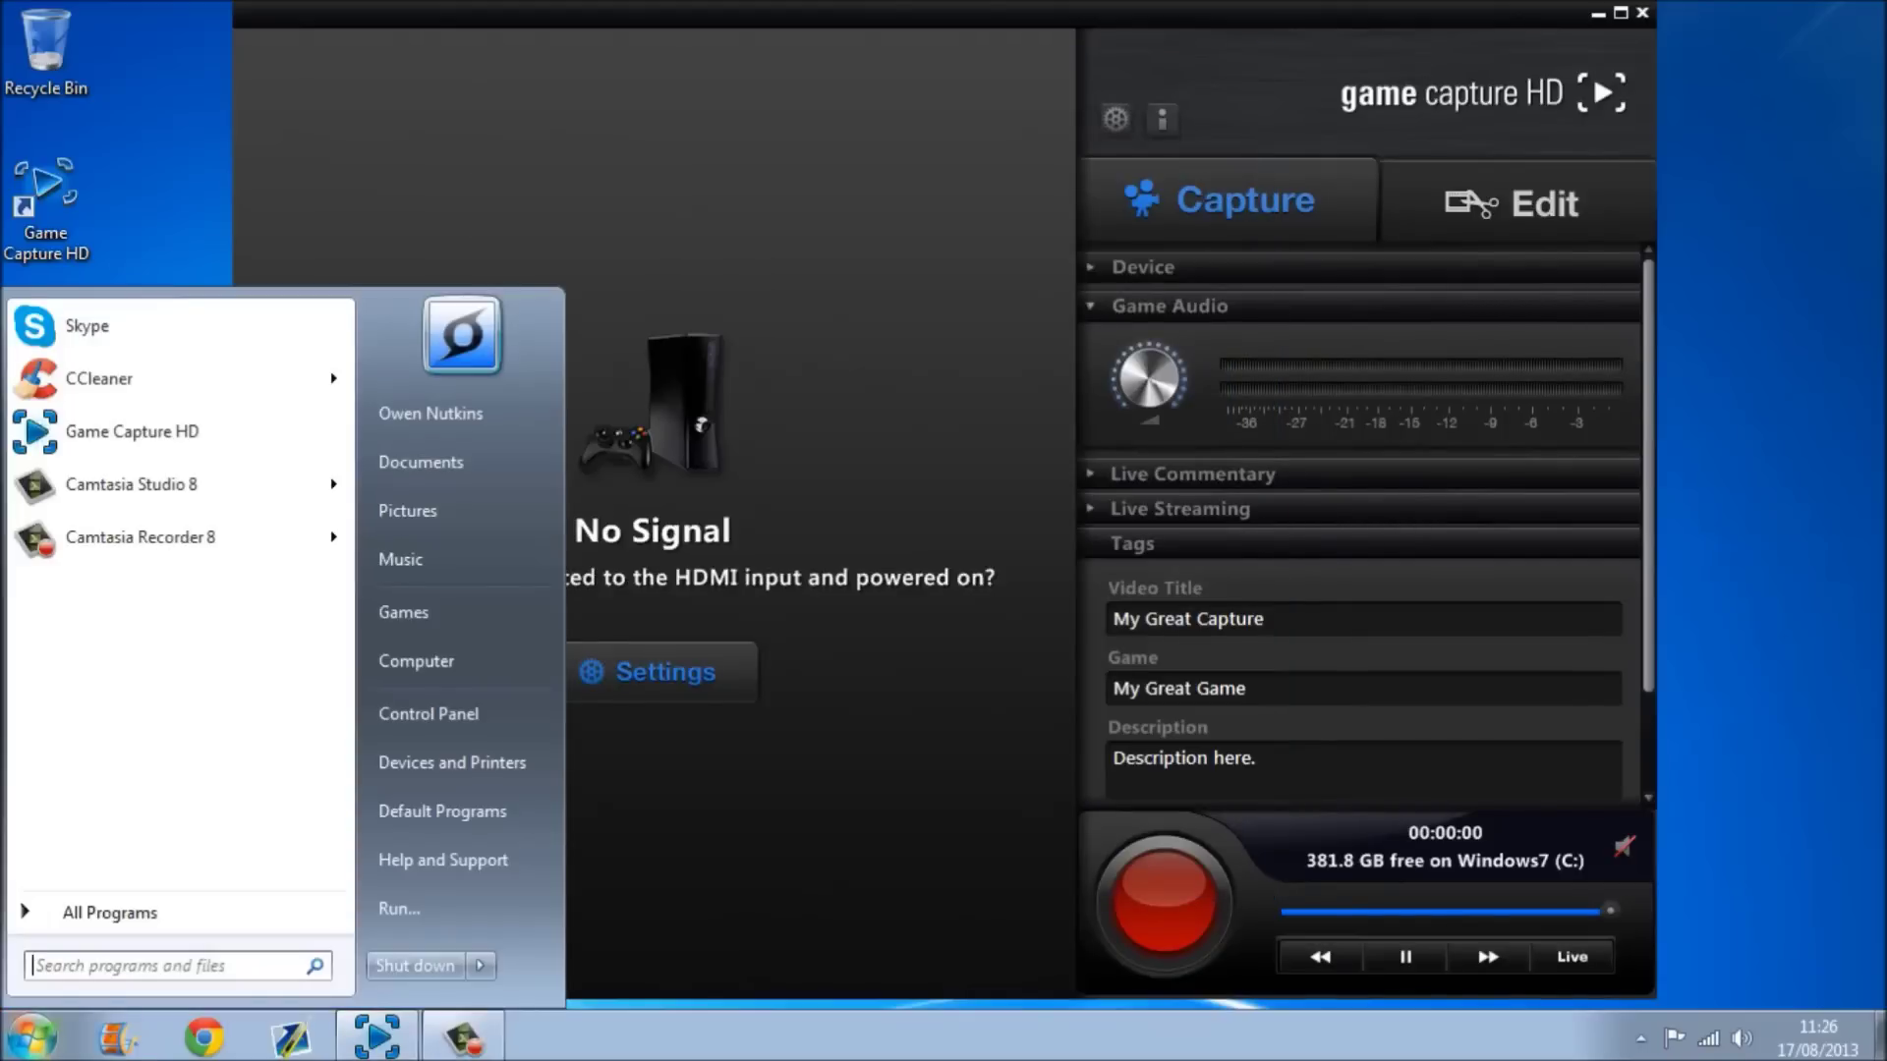
text(Elga)
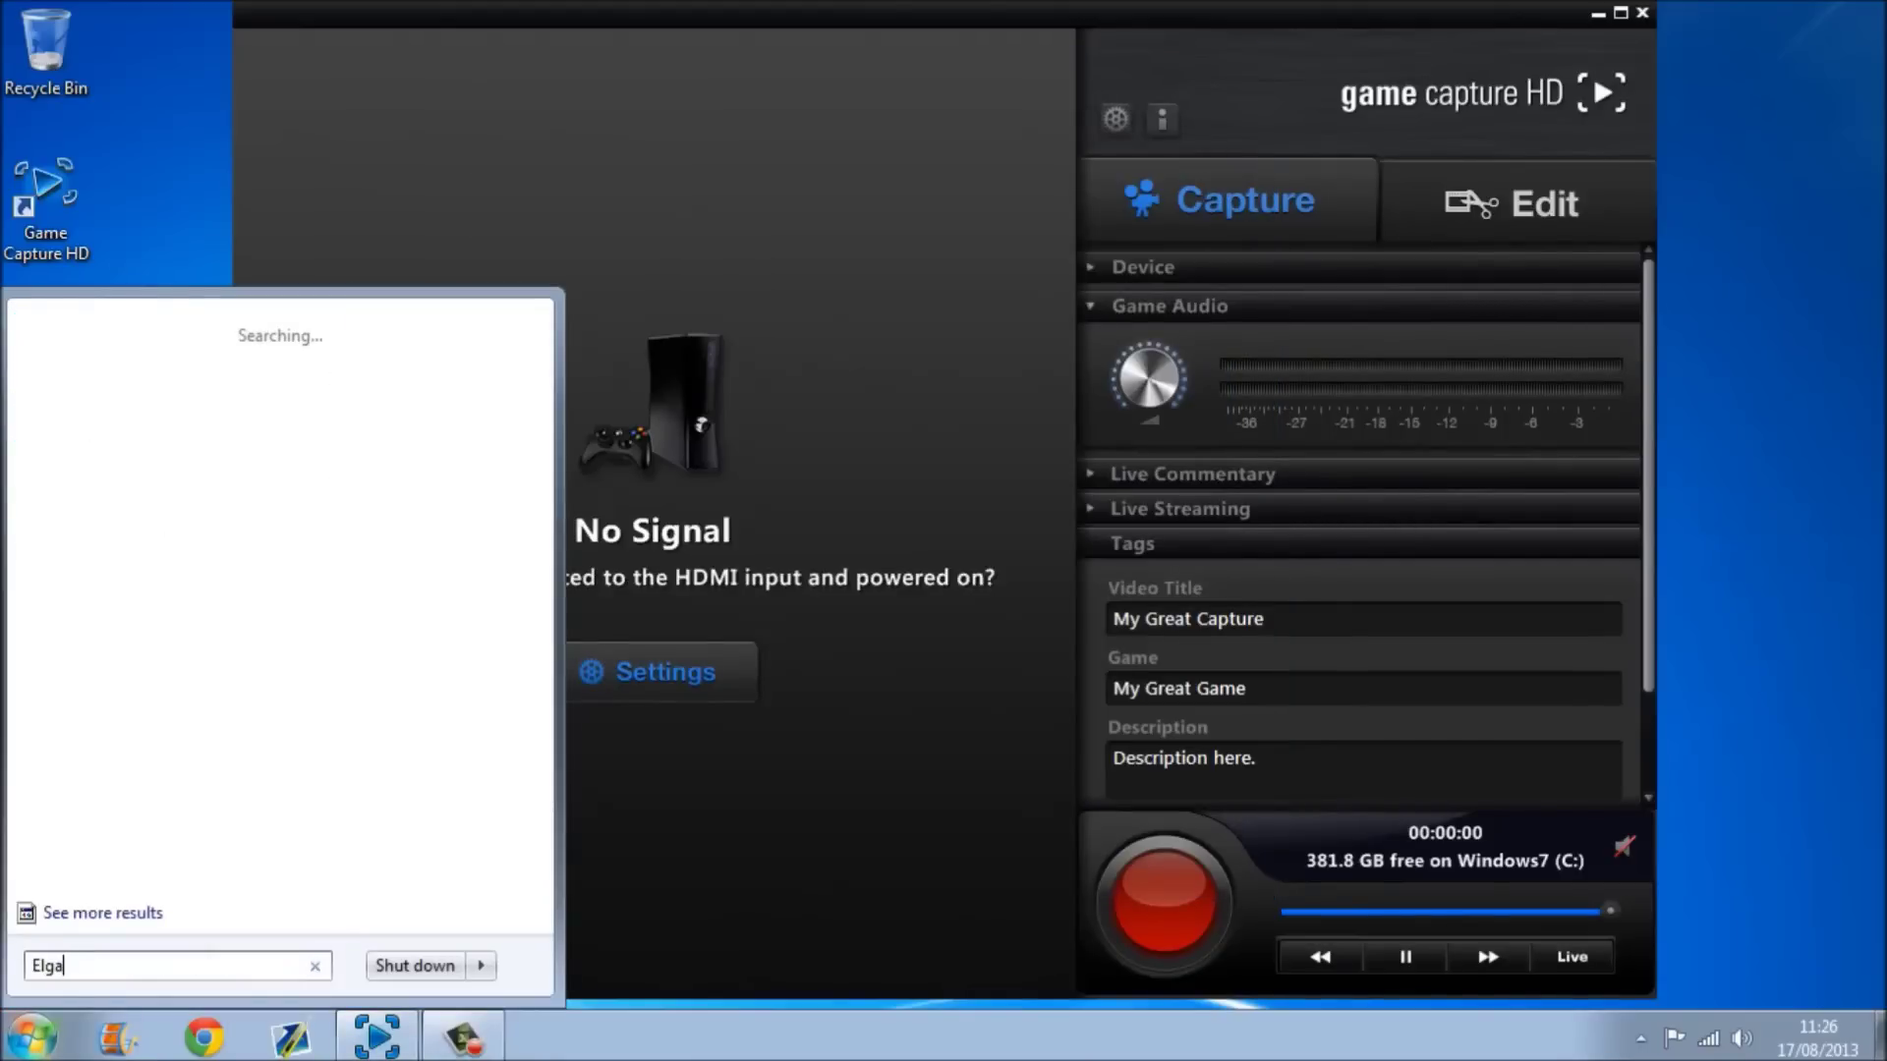
text(to)
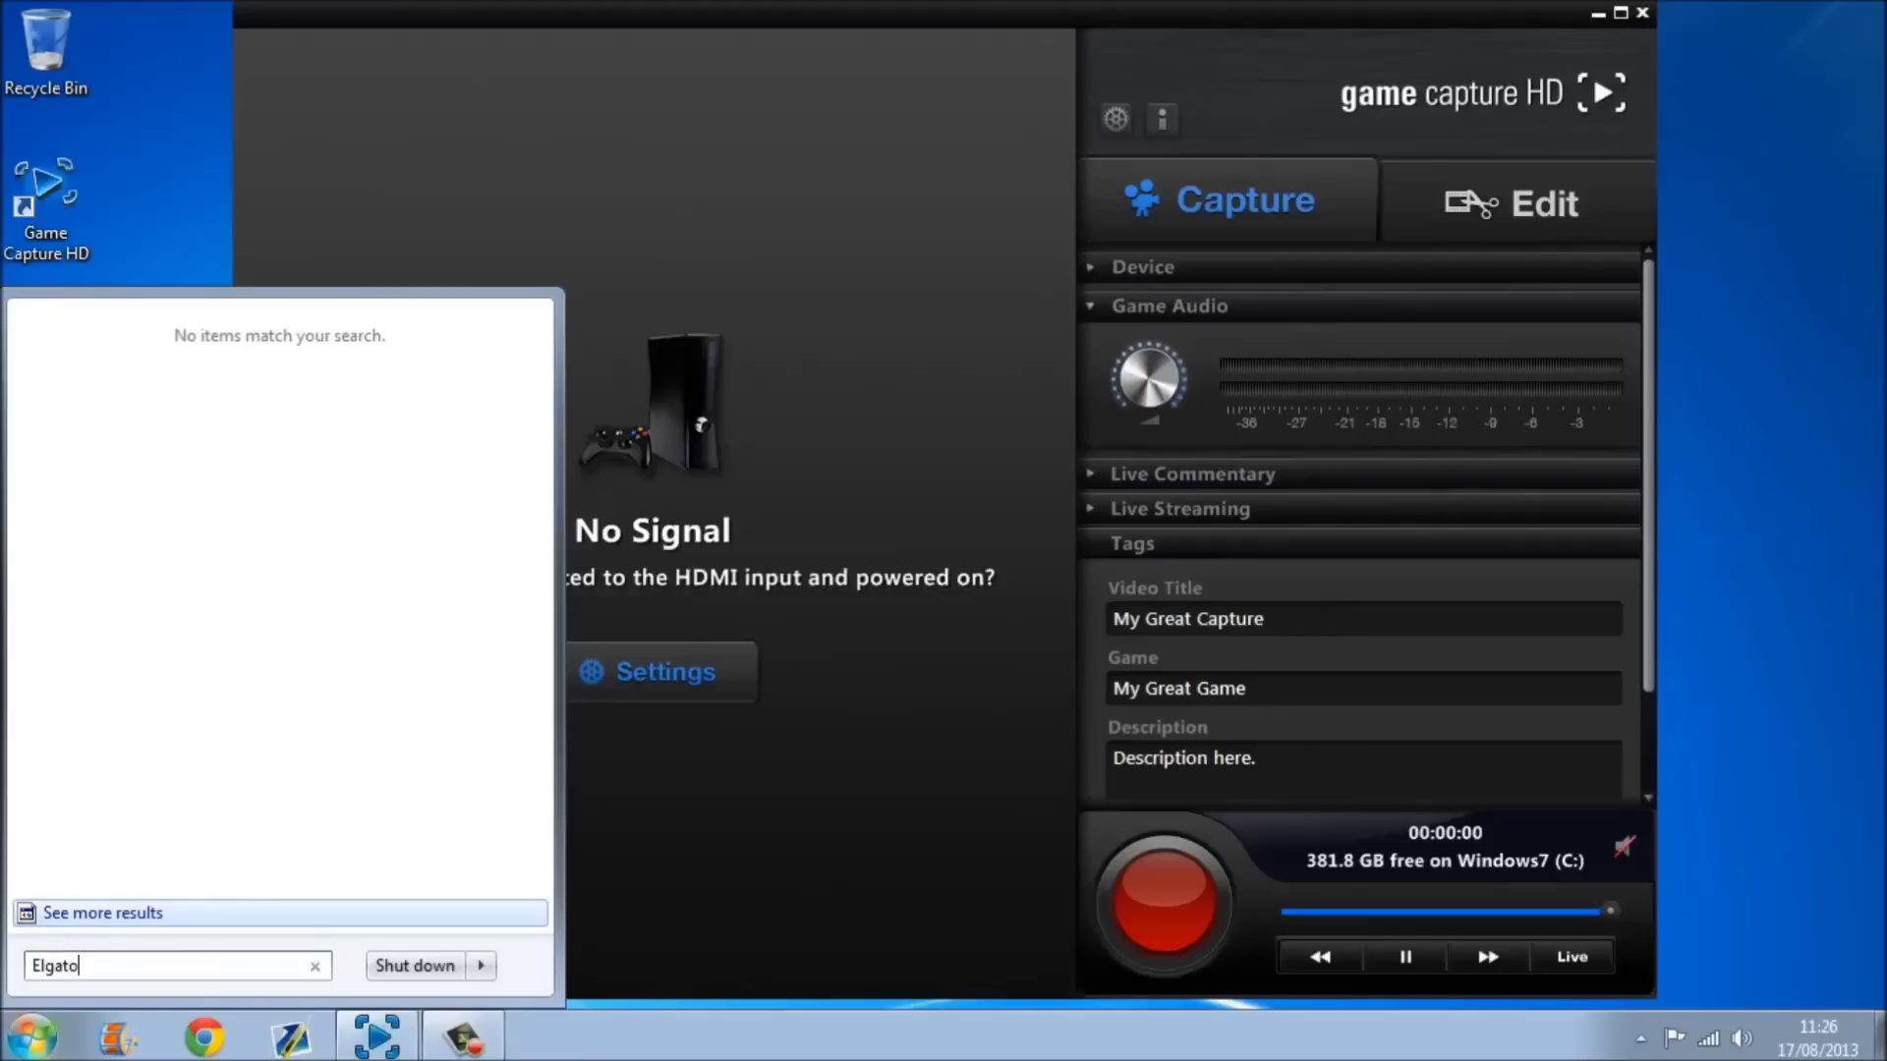
key(BackSpace)
key(BackSpace)
key(BackSpace)
key(BackSpace)
key(BackSpace)
key(BackSpace)
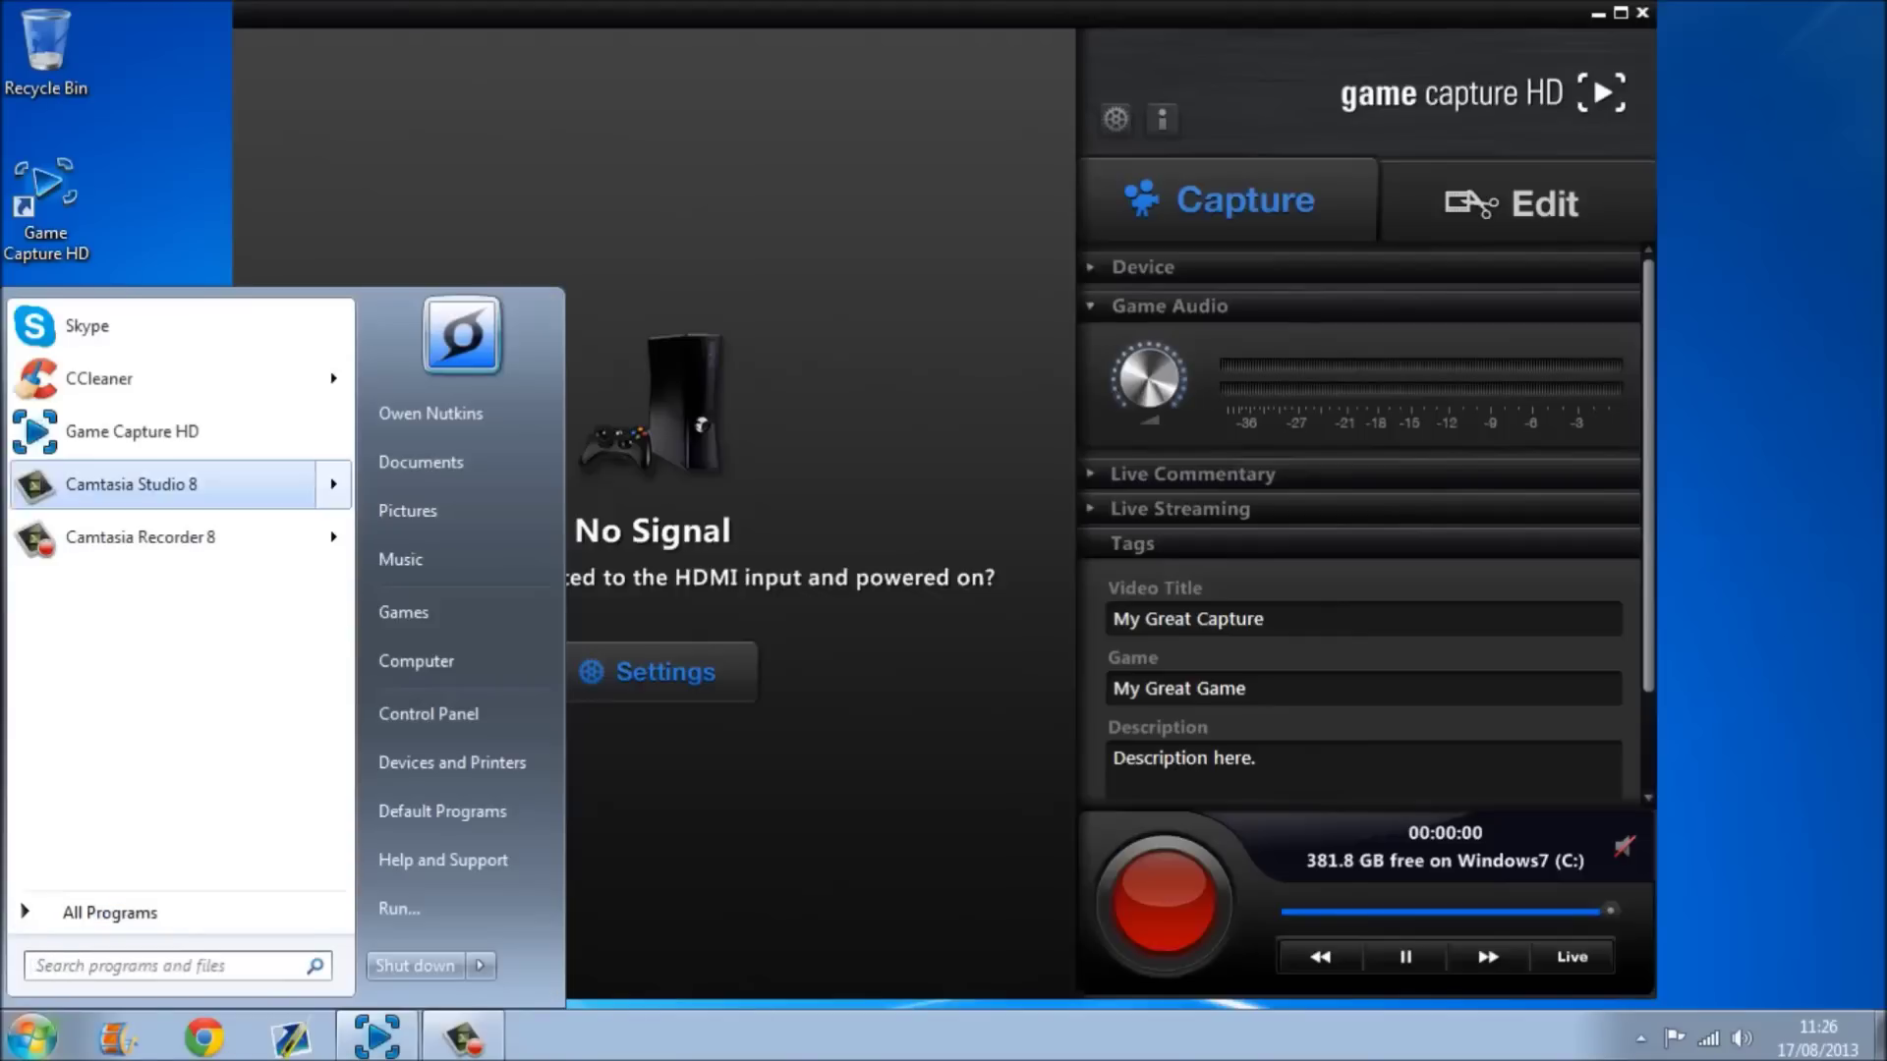
click(416, 661)
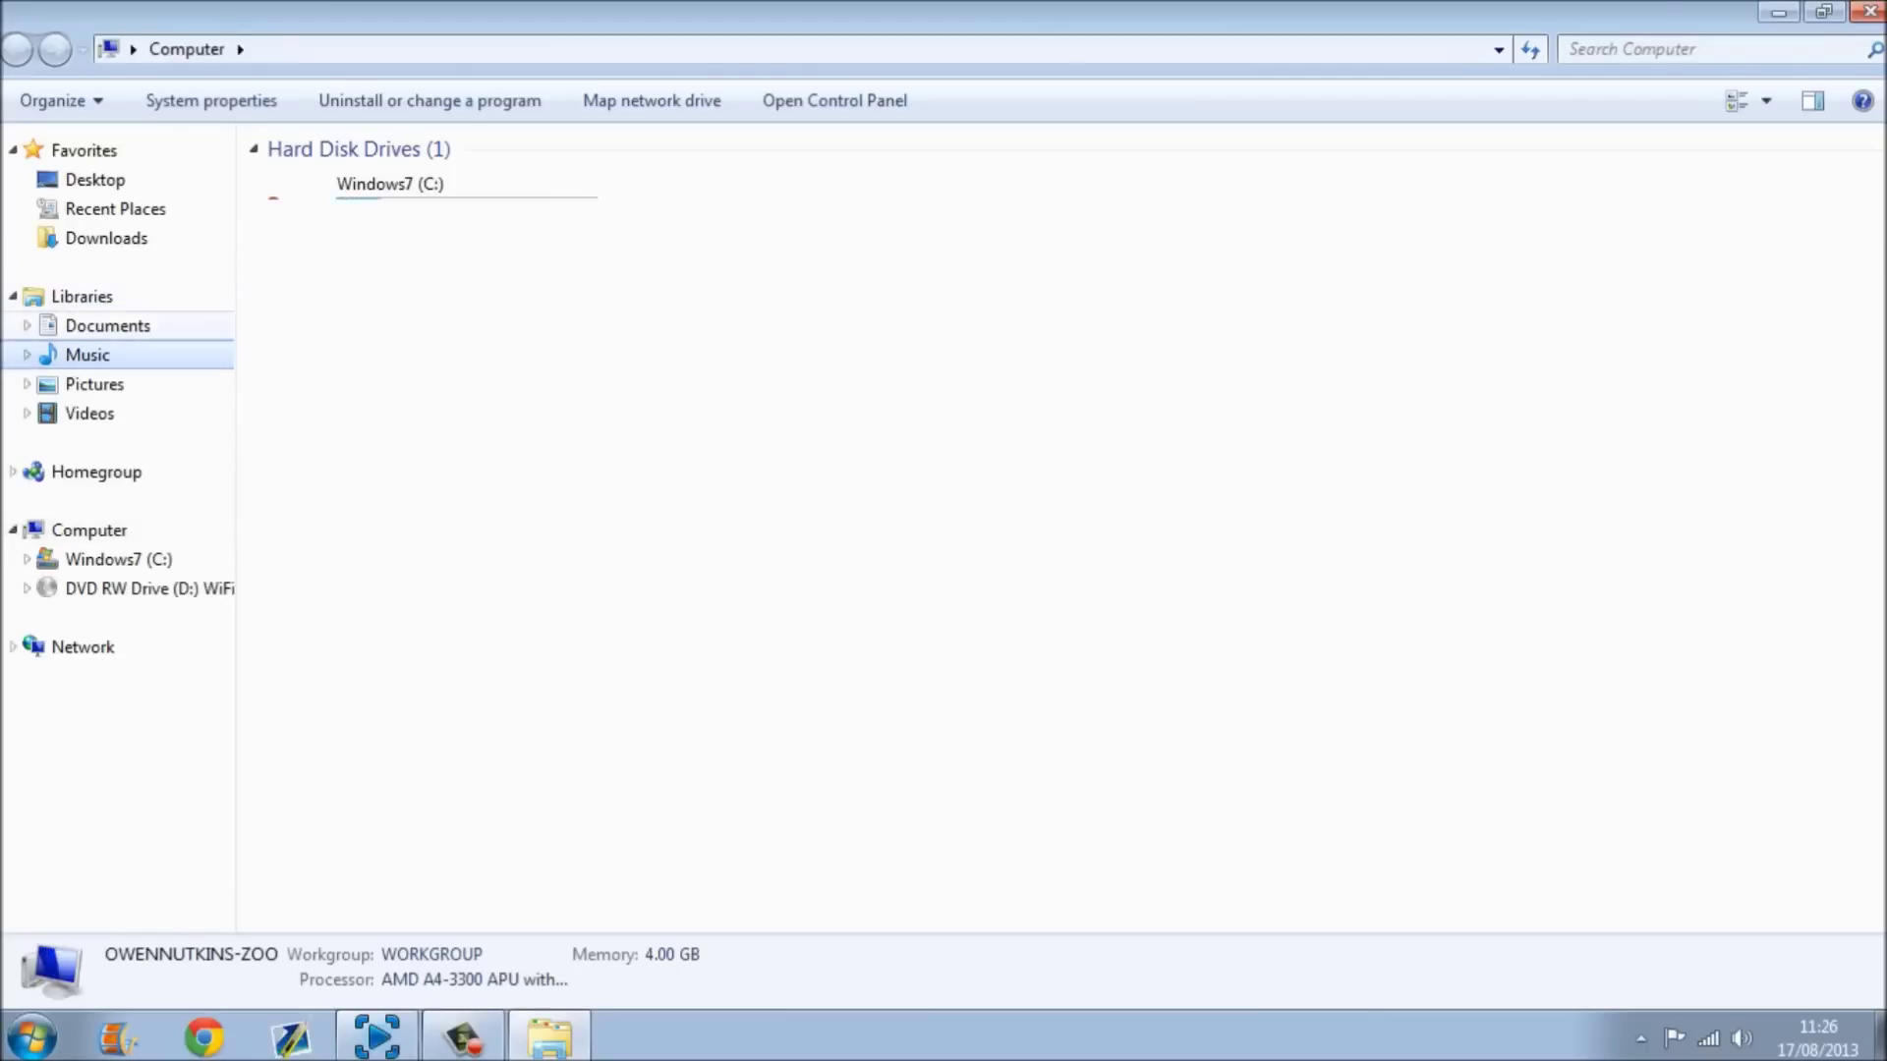
Browse Documents > Elgato > EGC_Library recordings, back out twice, and close Explorer
click(108, 325)
double_click(364, 350)
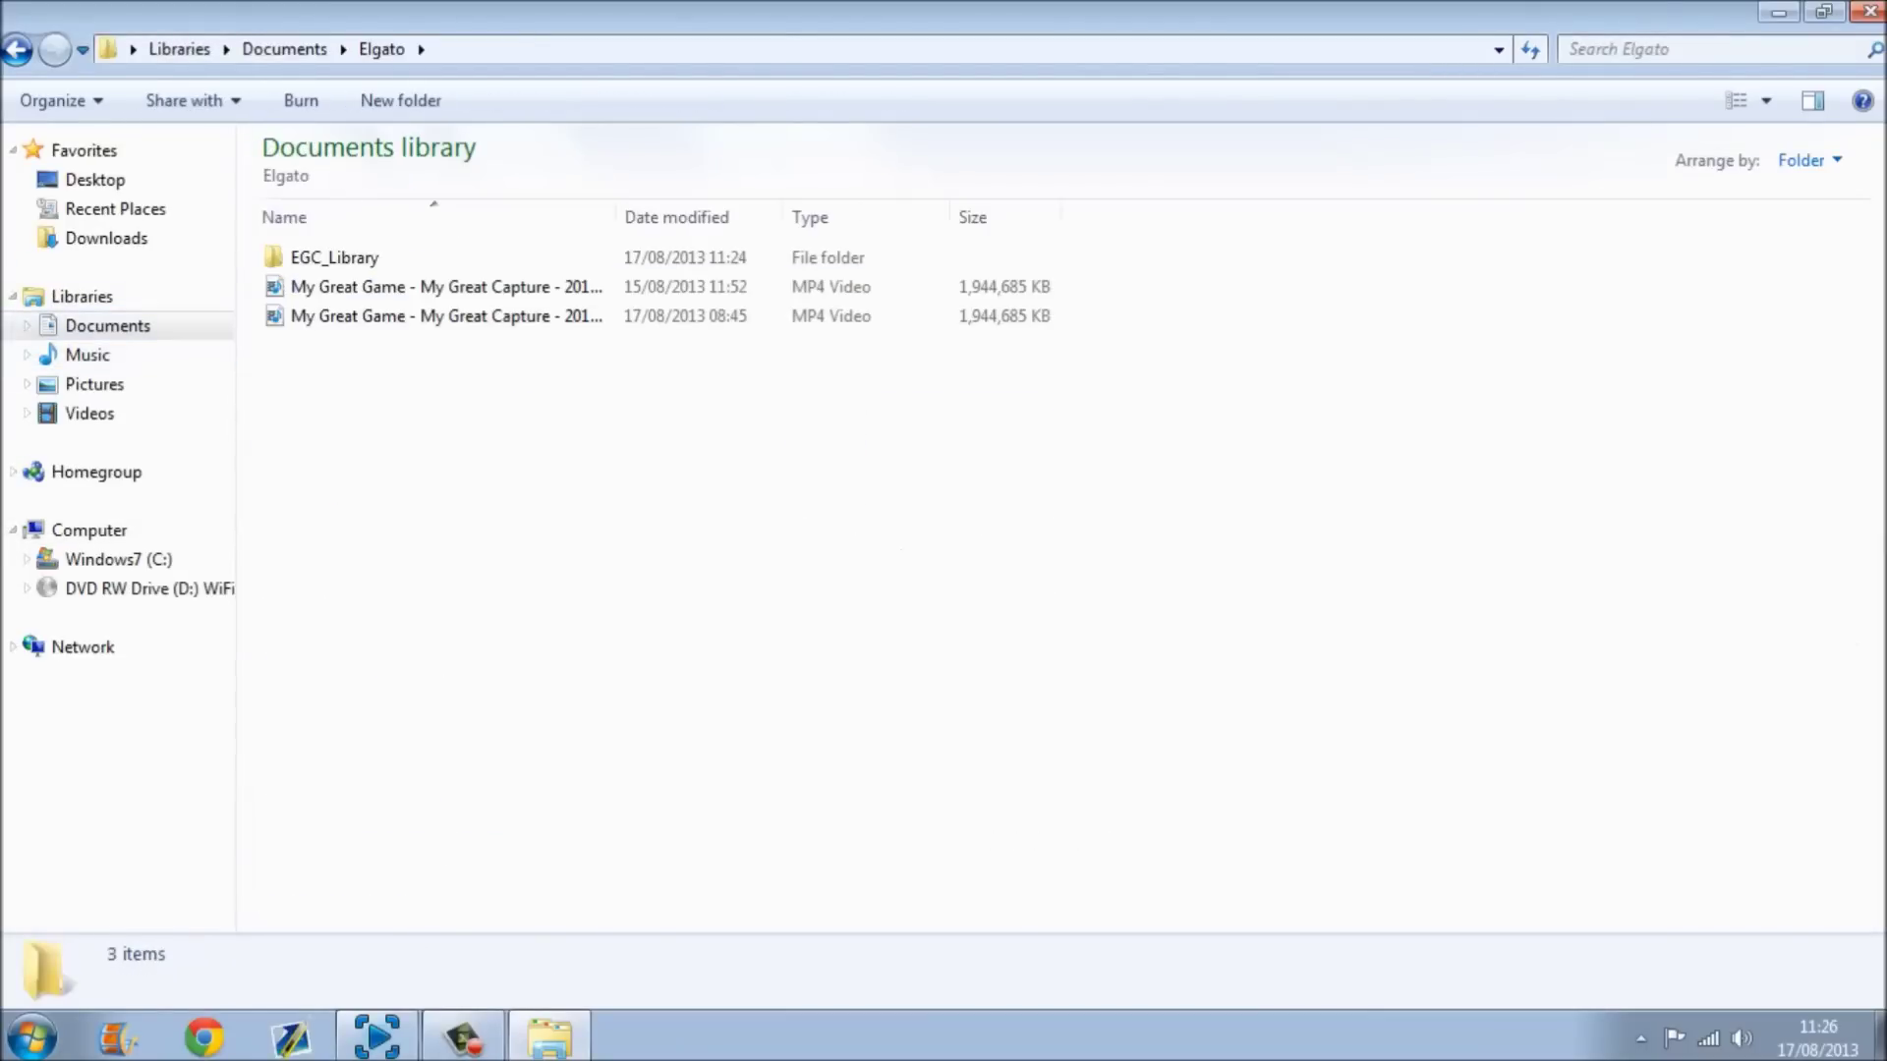
click(17, 49)
double_click(364, 350)
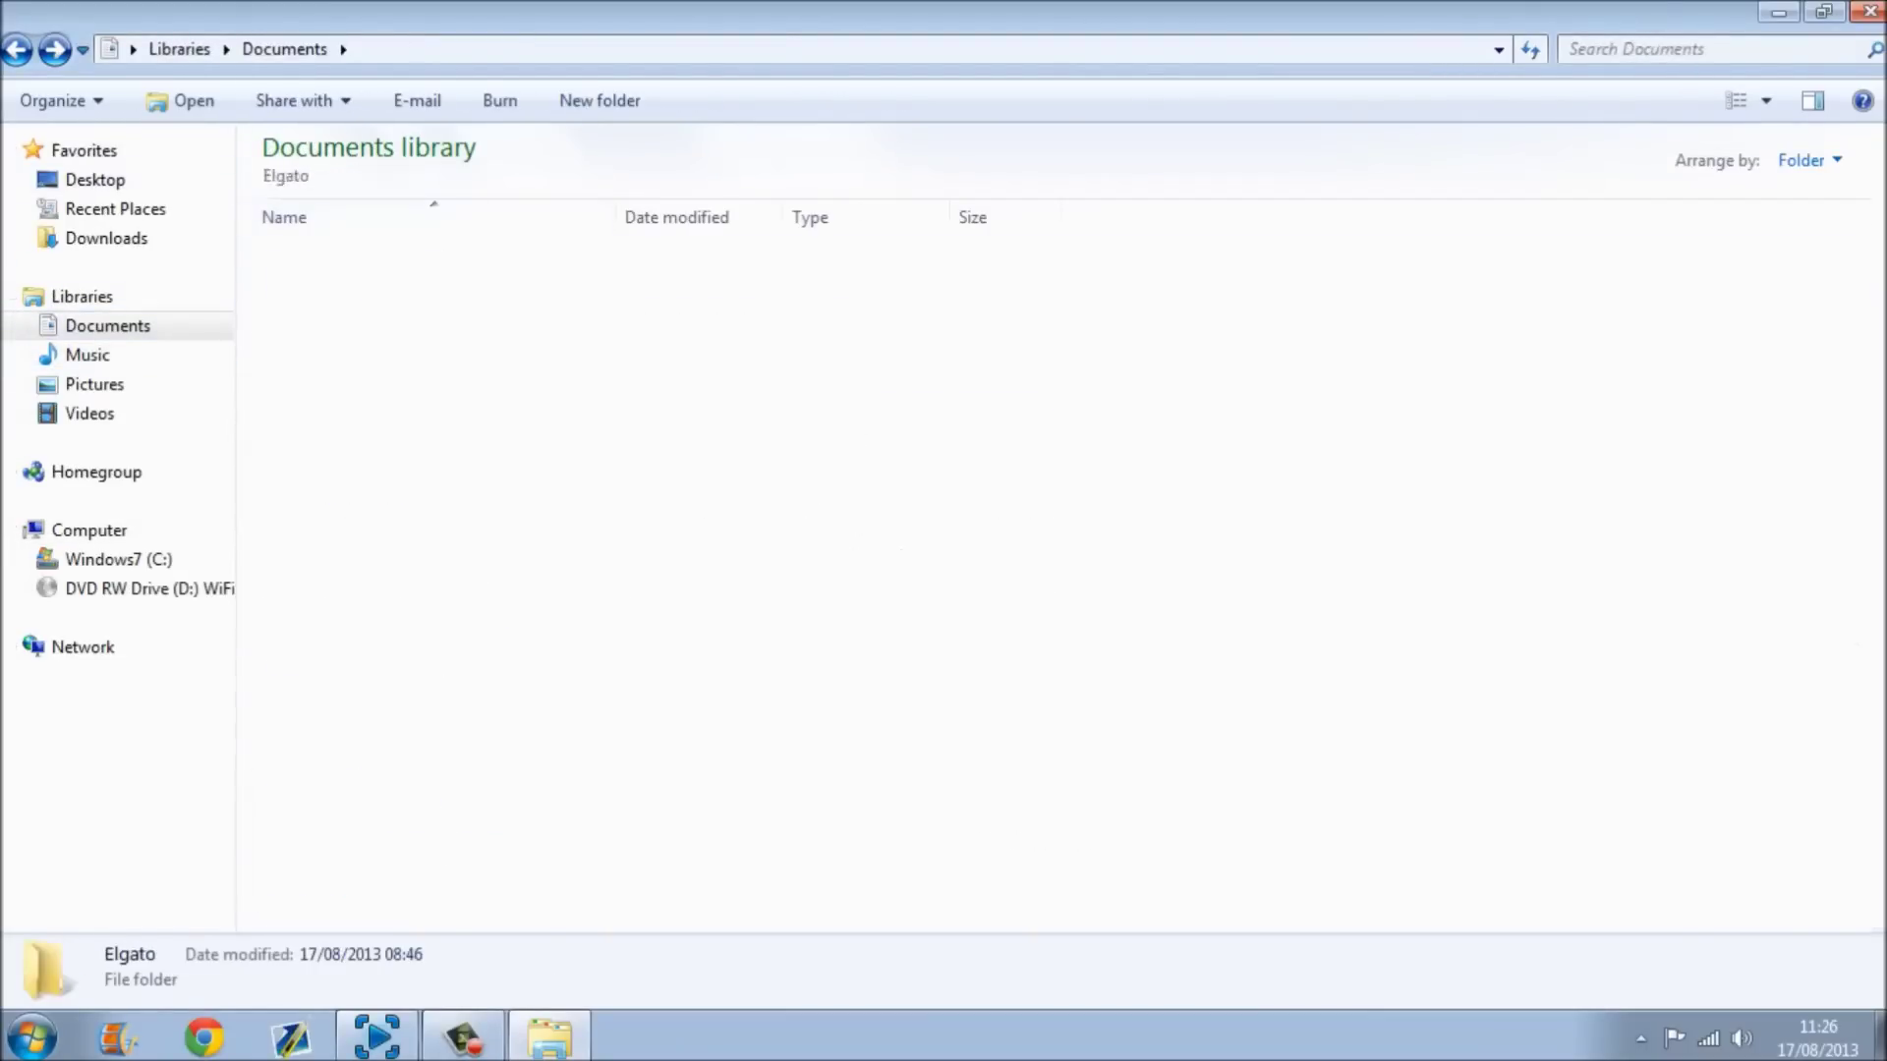
double_click(344, 258)
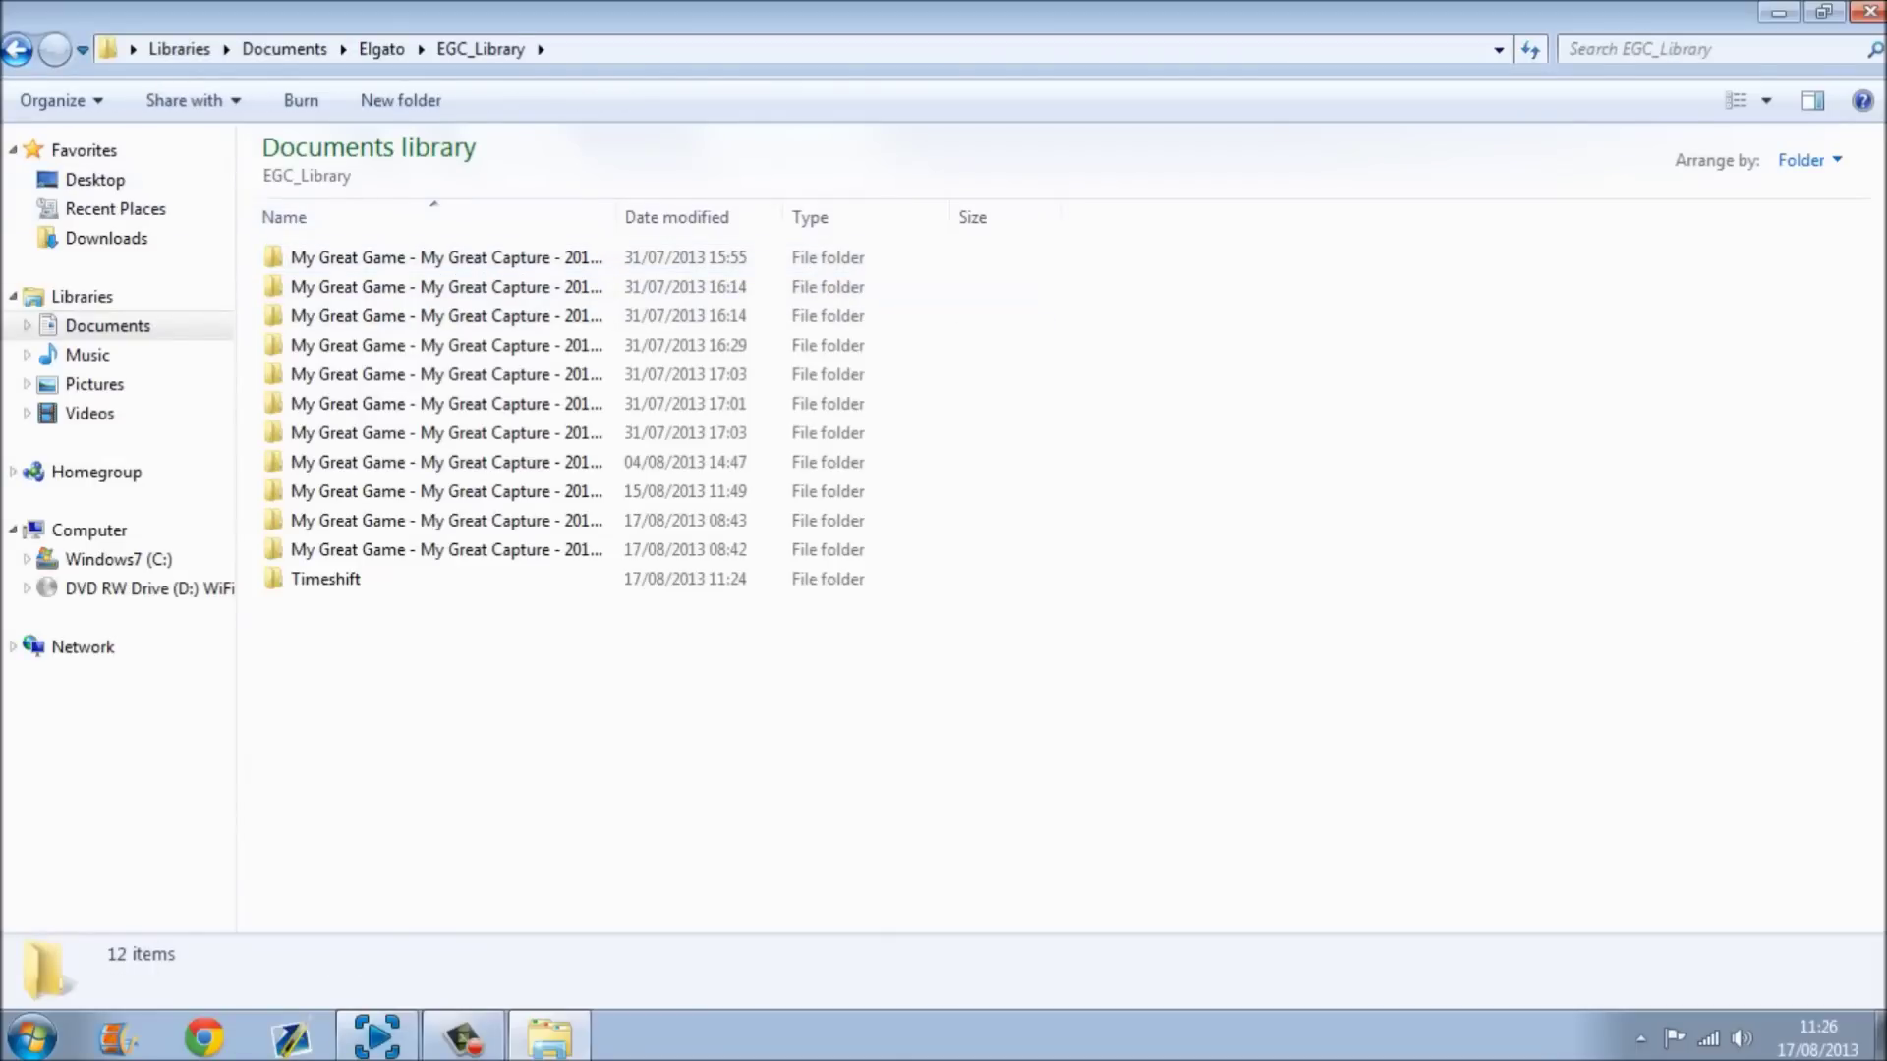
click(17, 49)
click(17, 49)
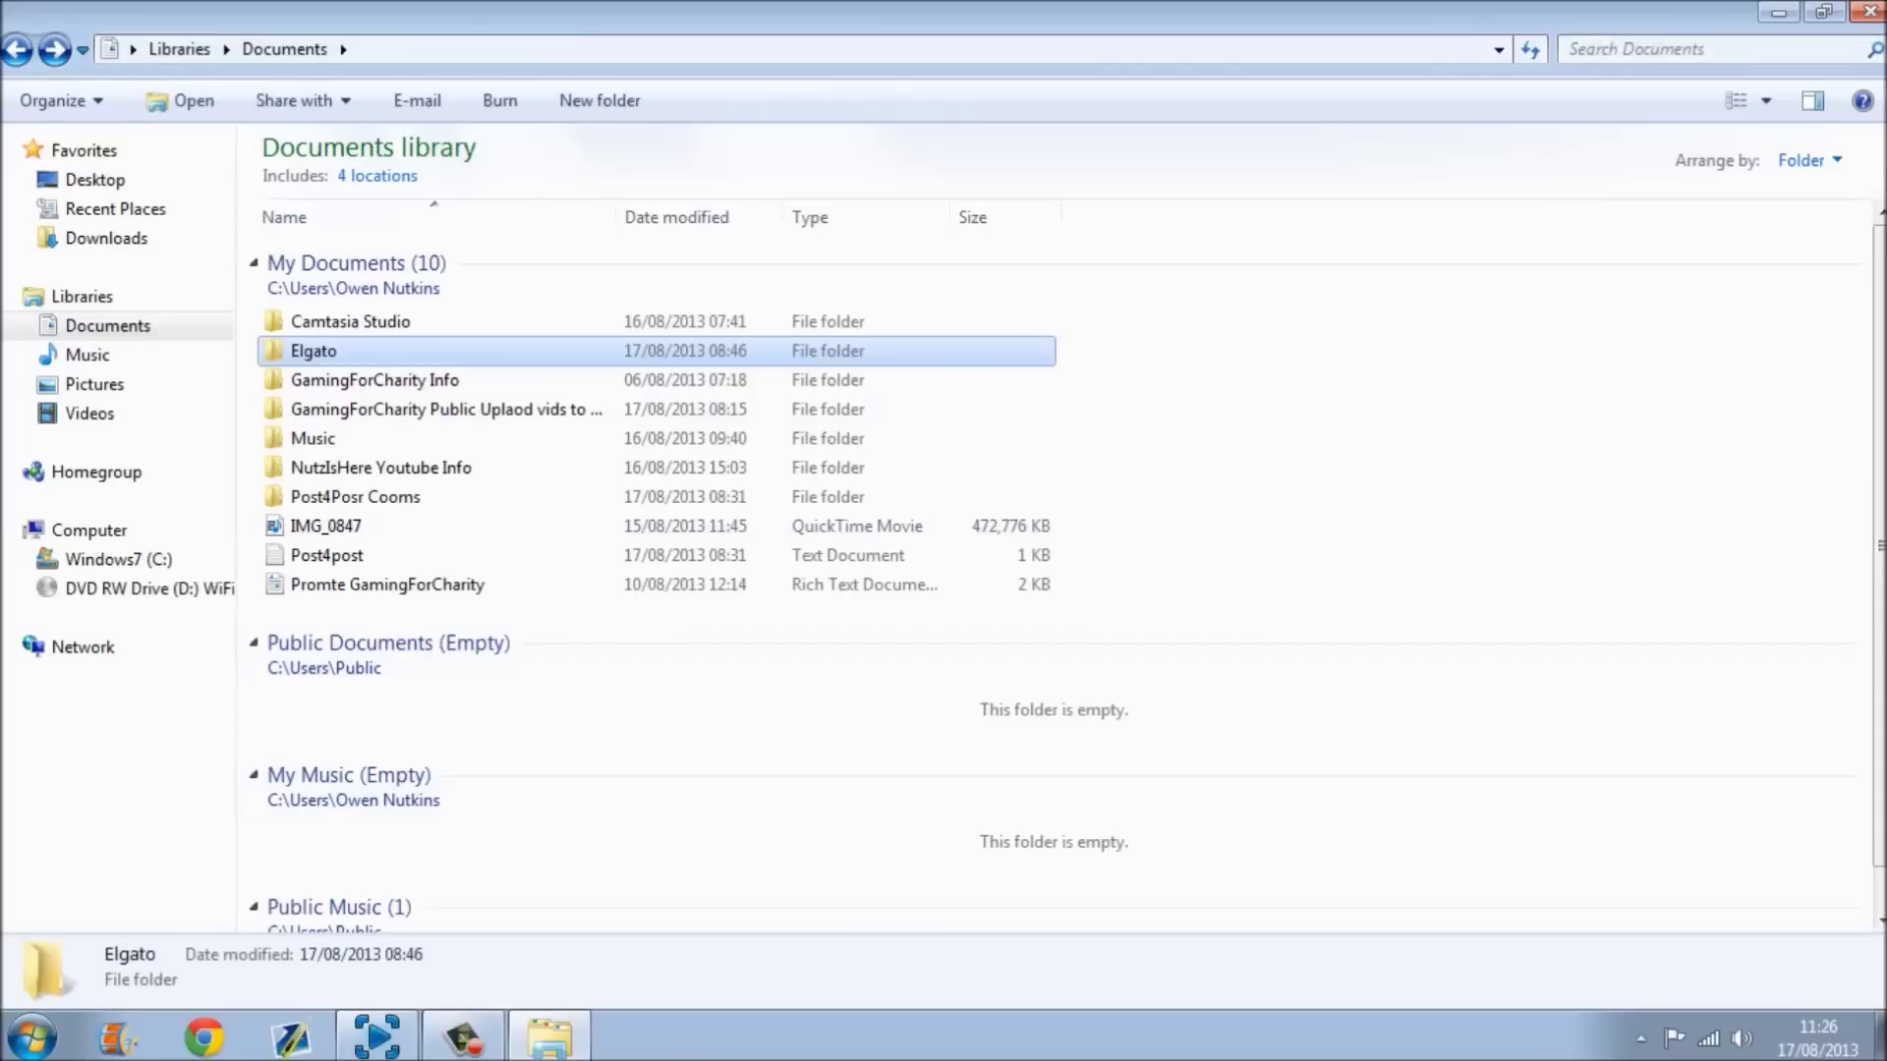
click(1866, 10)
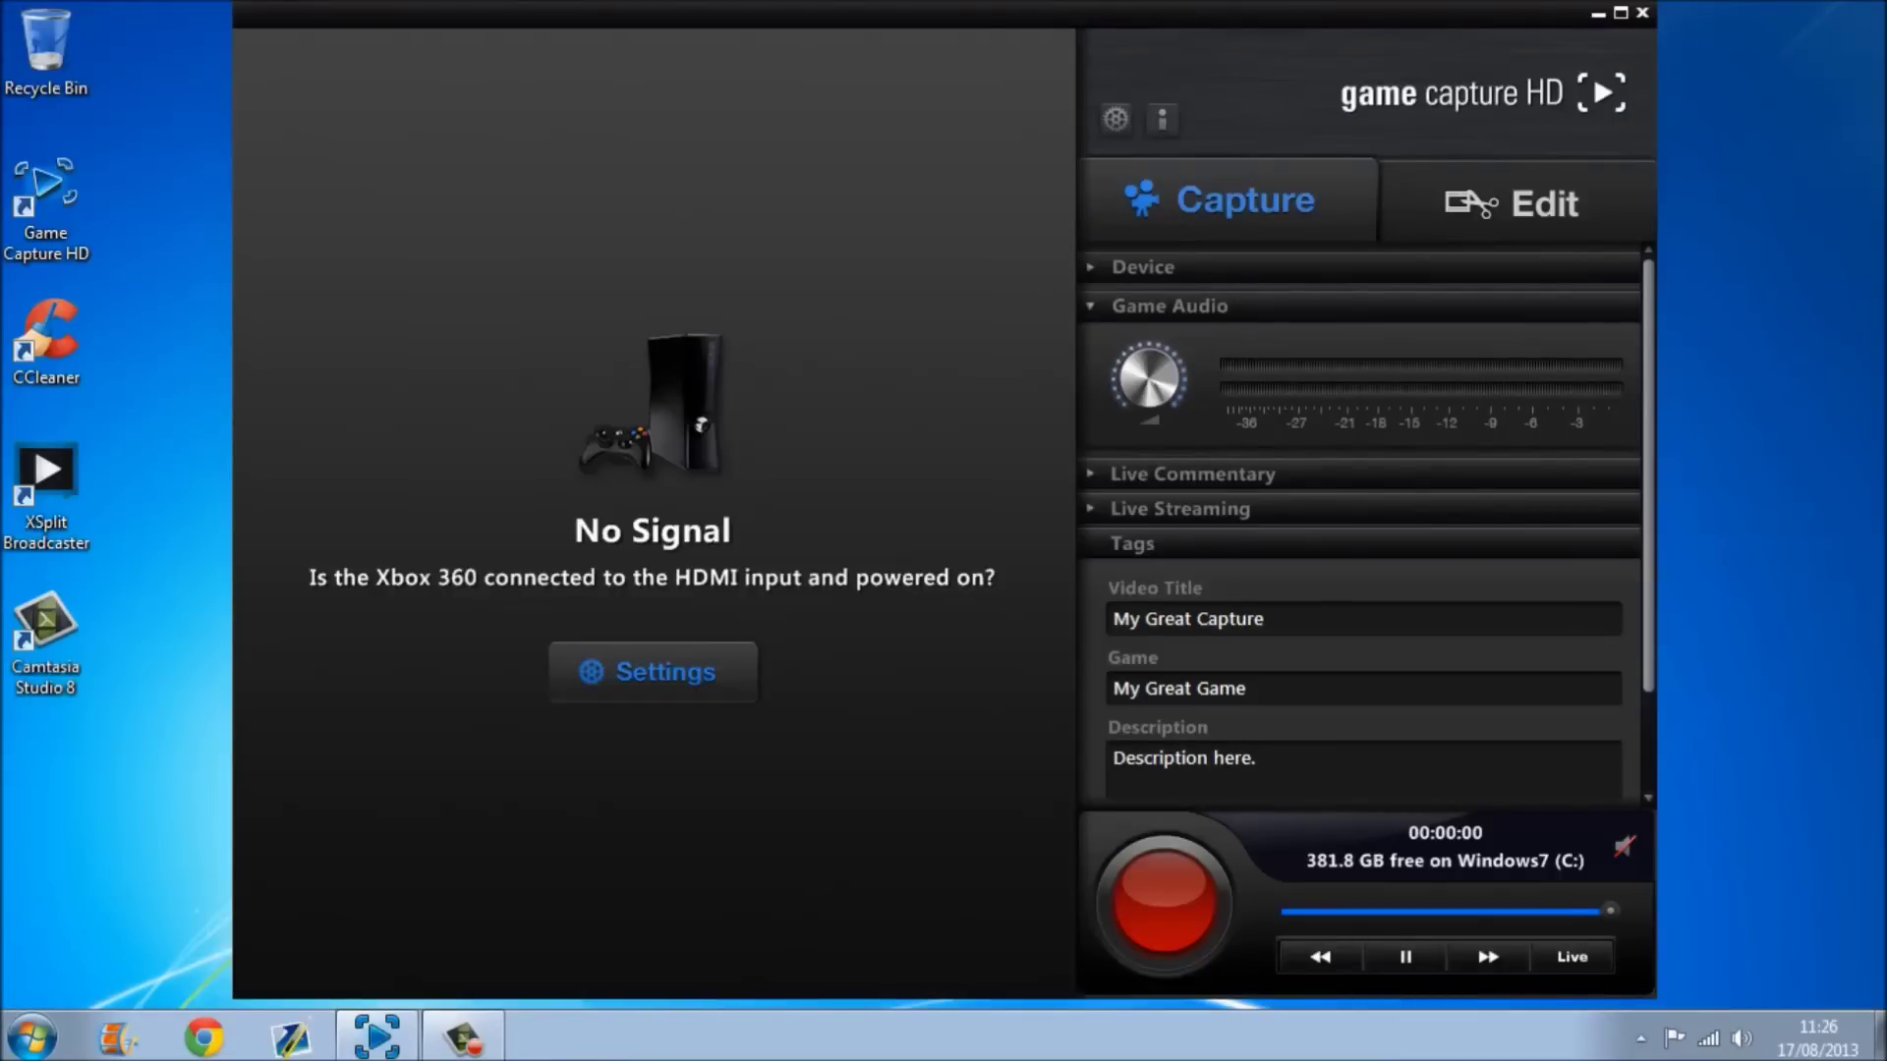
Reopen the capture settings after briefly switching to the Edit view and back
click(652, 671)
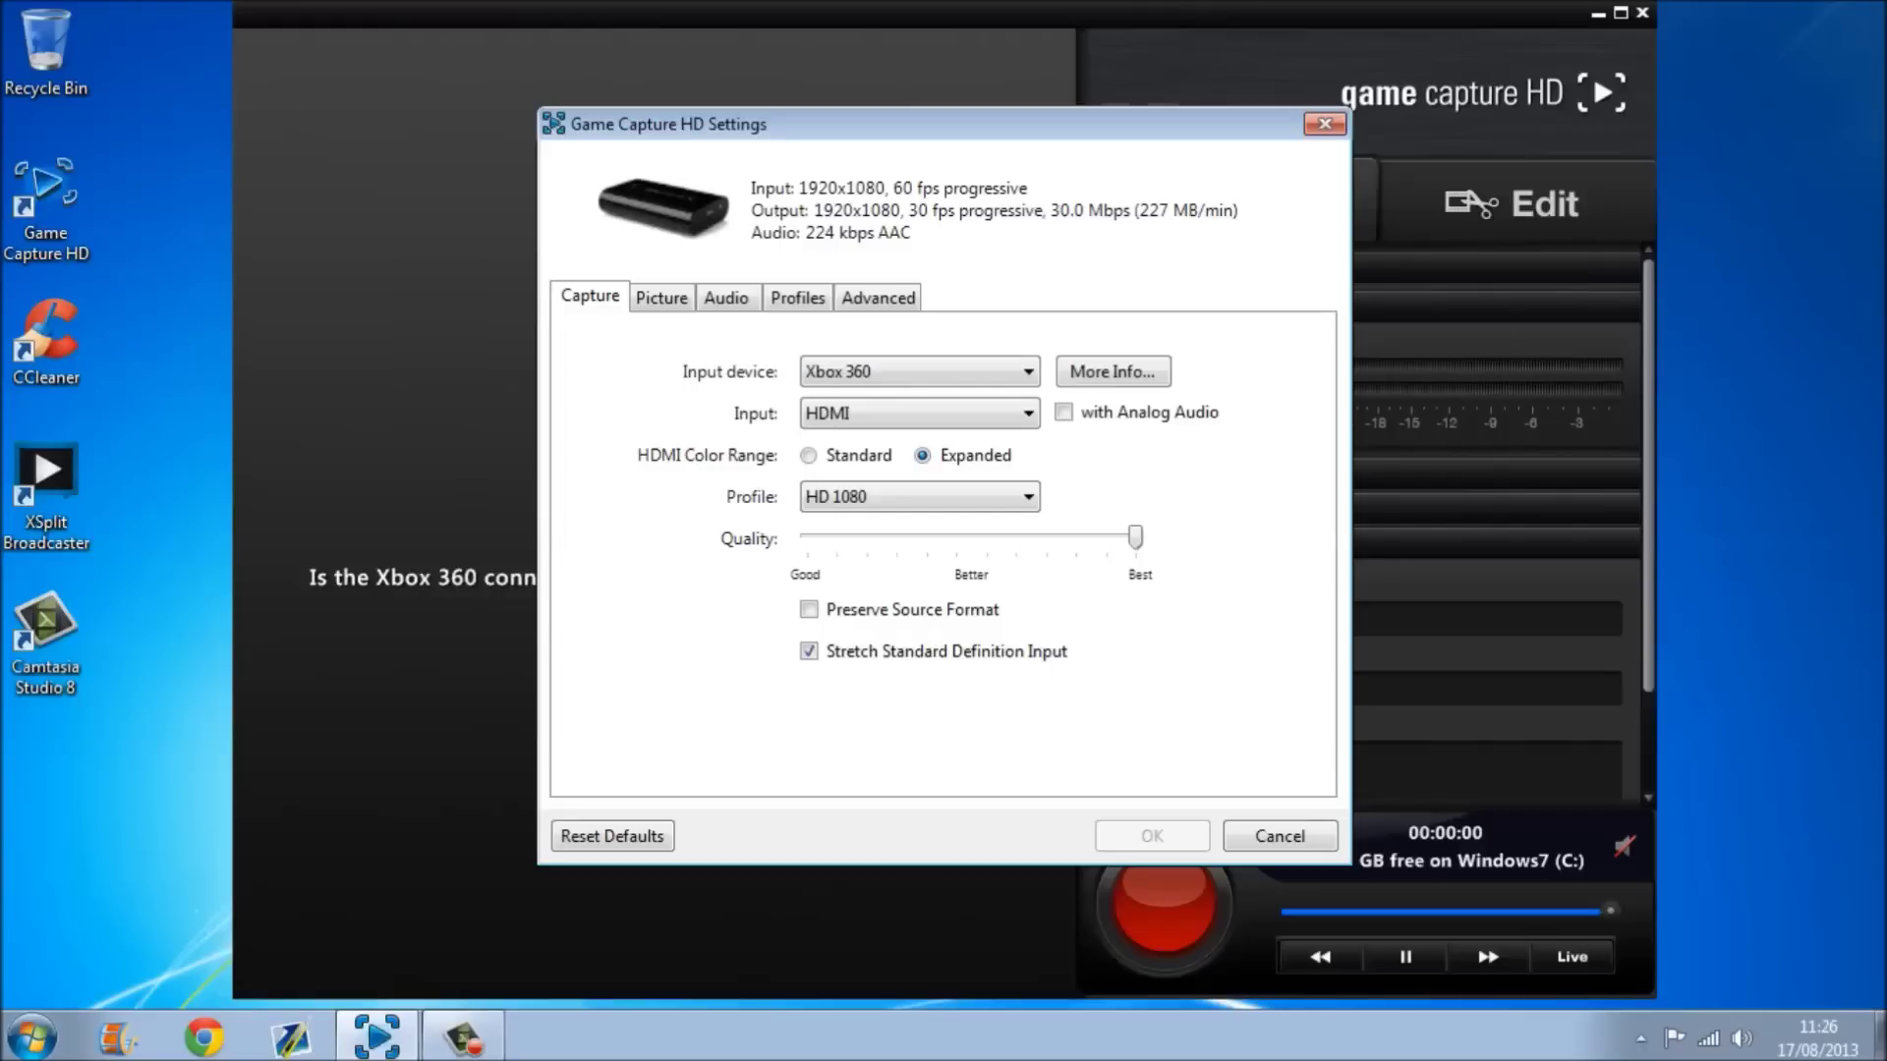
click(1325, 123)
click(1513, 203)
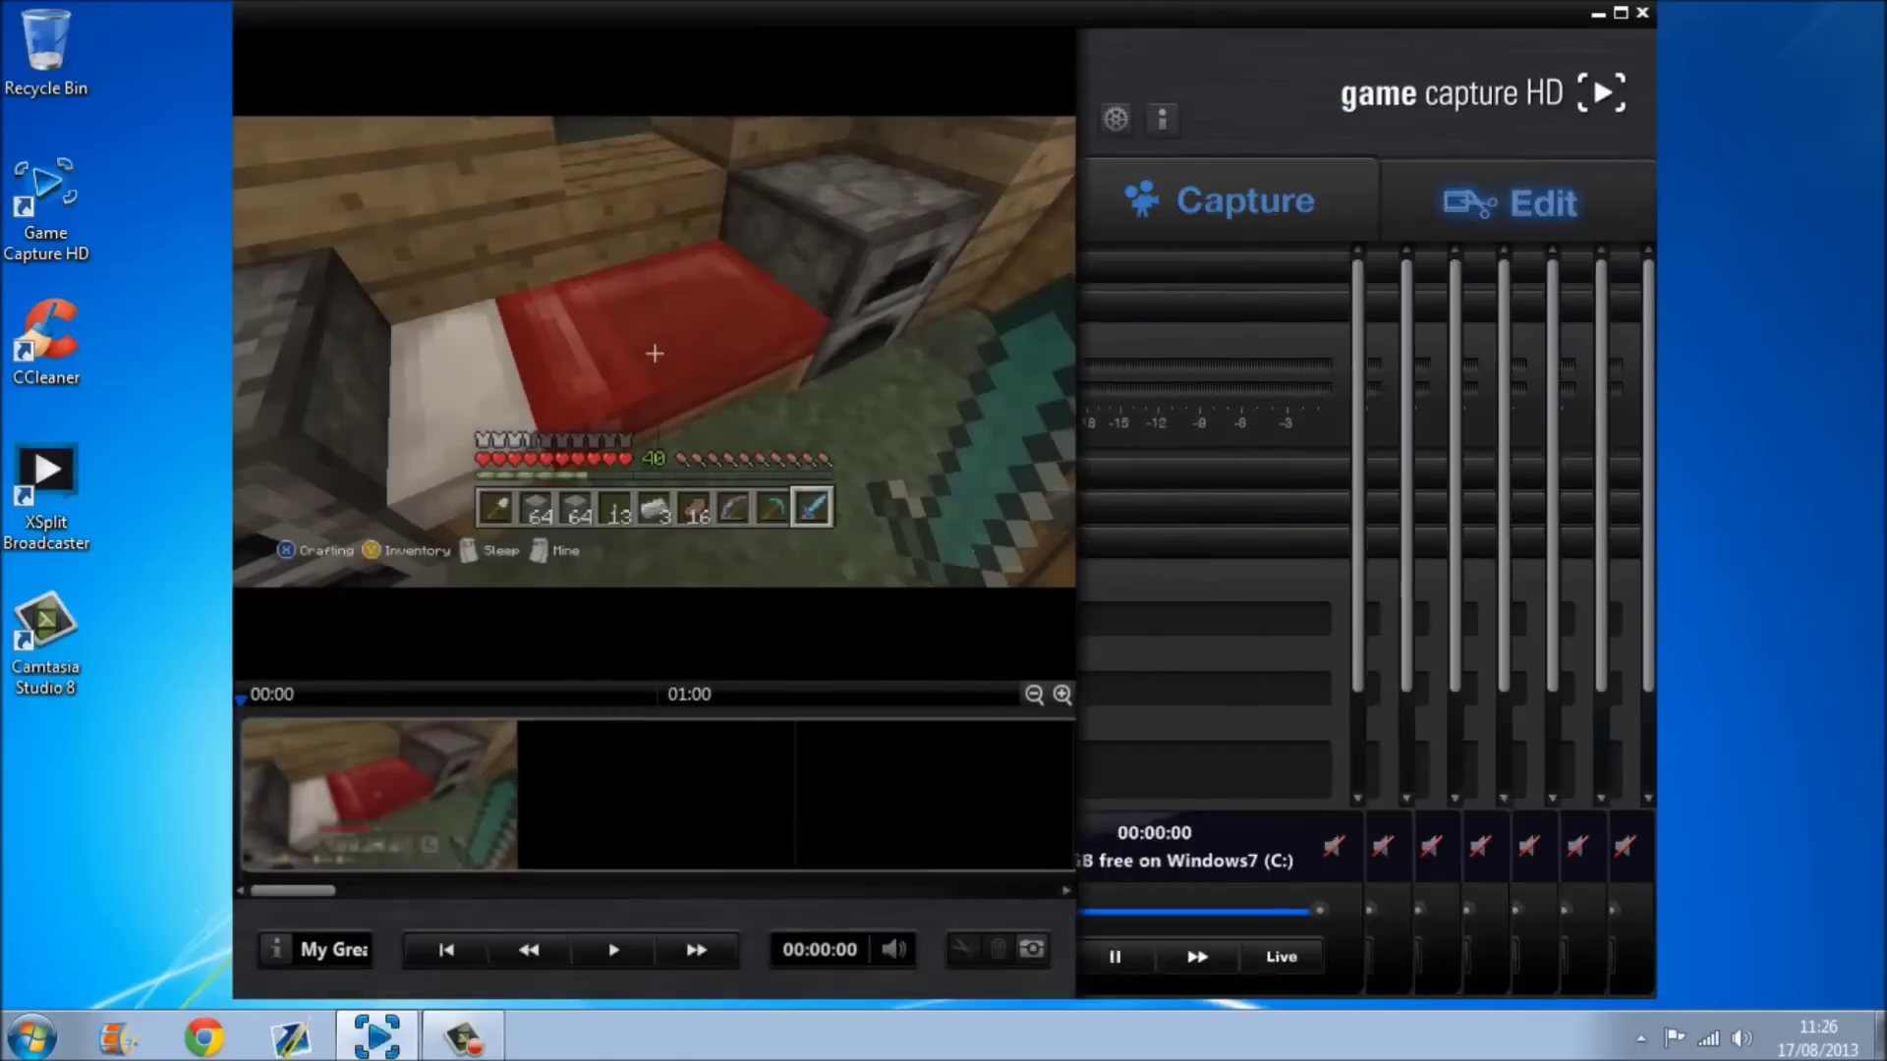
click(1246, 201)
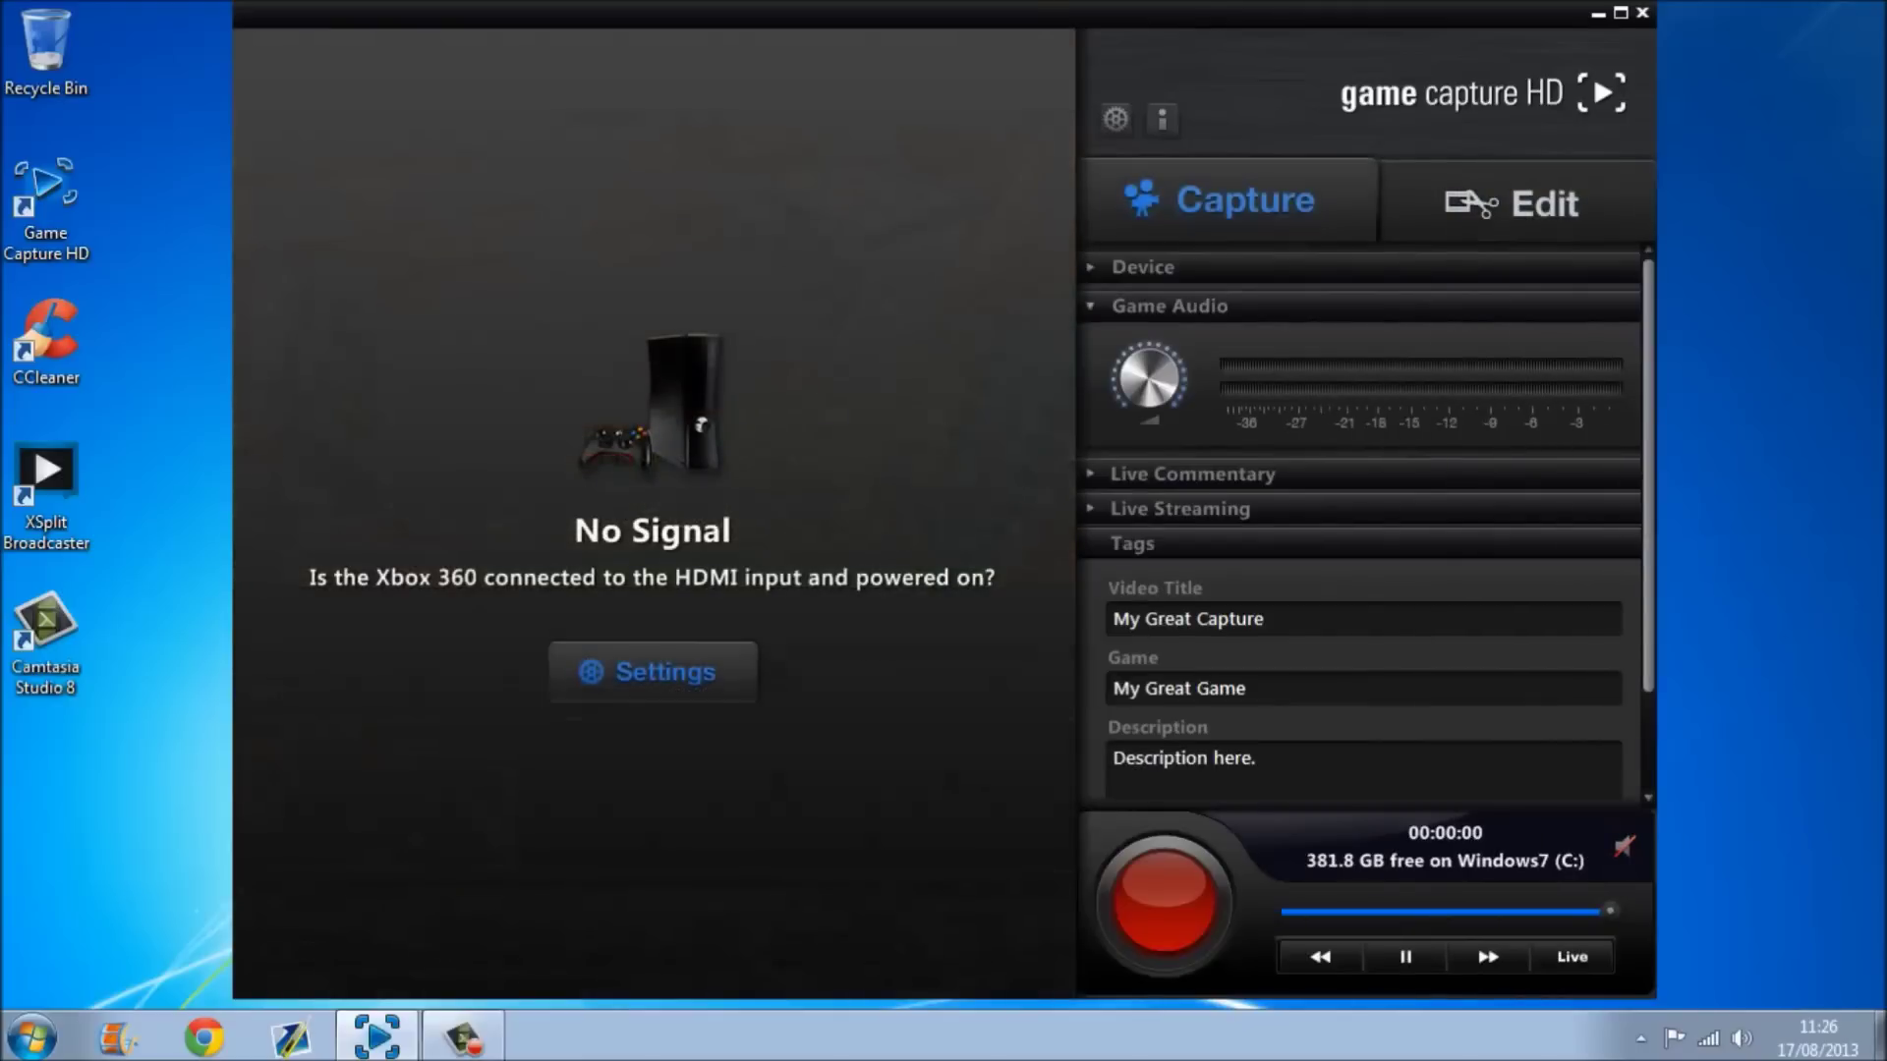
click(652, 671)
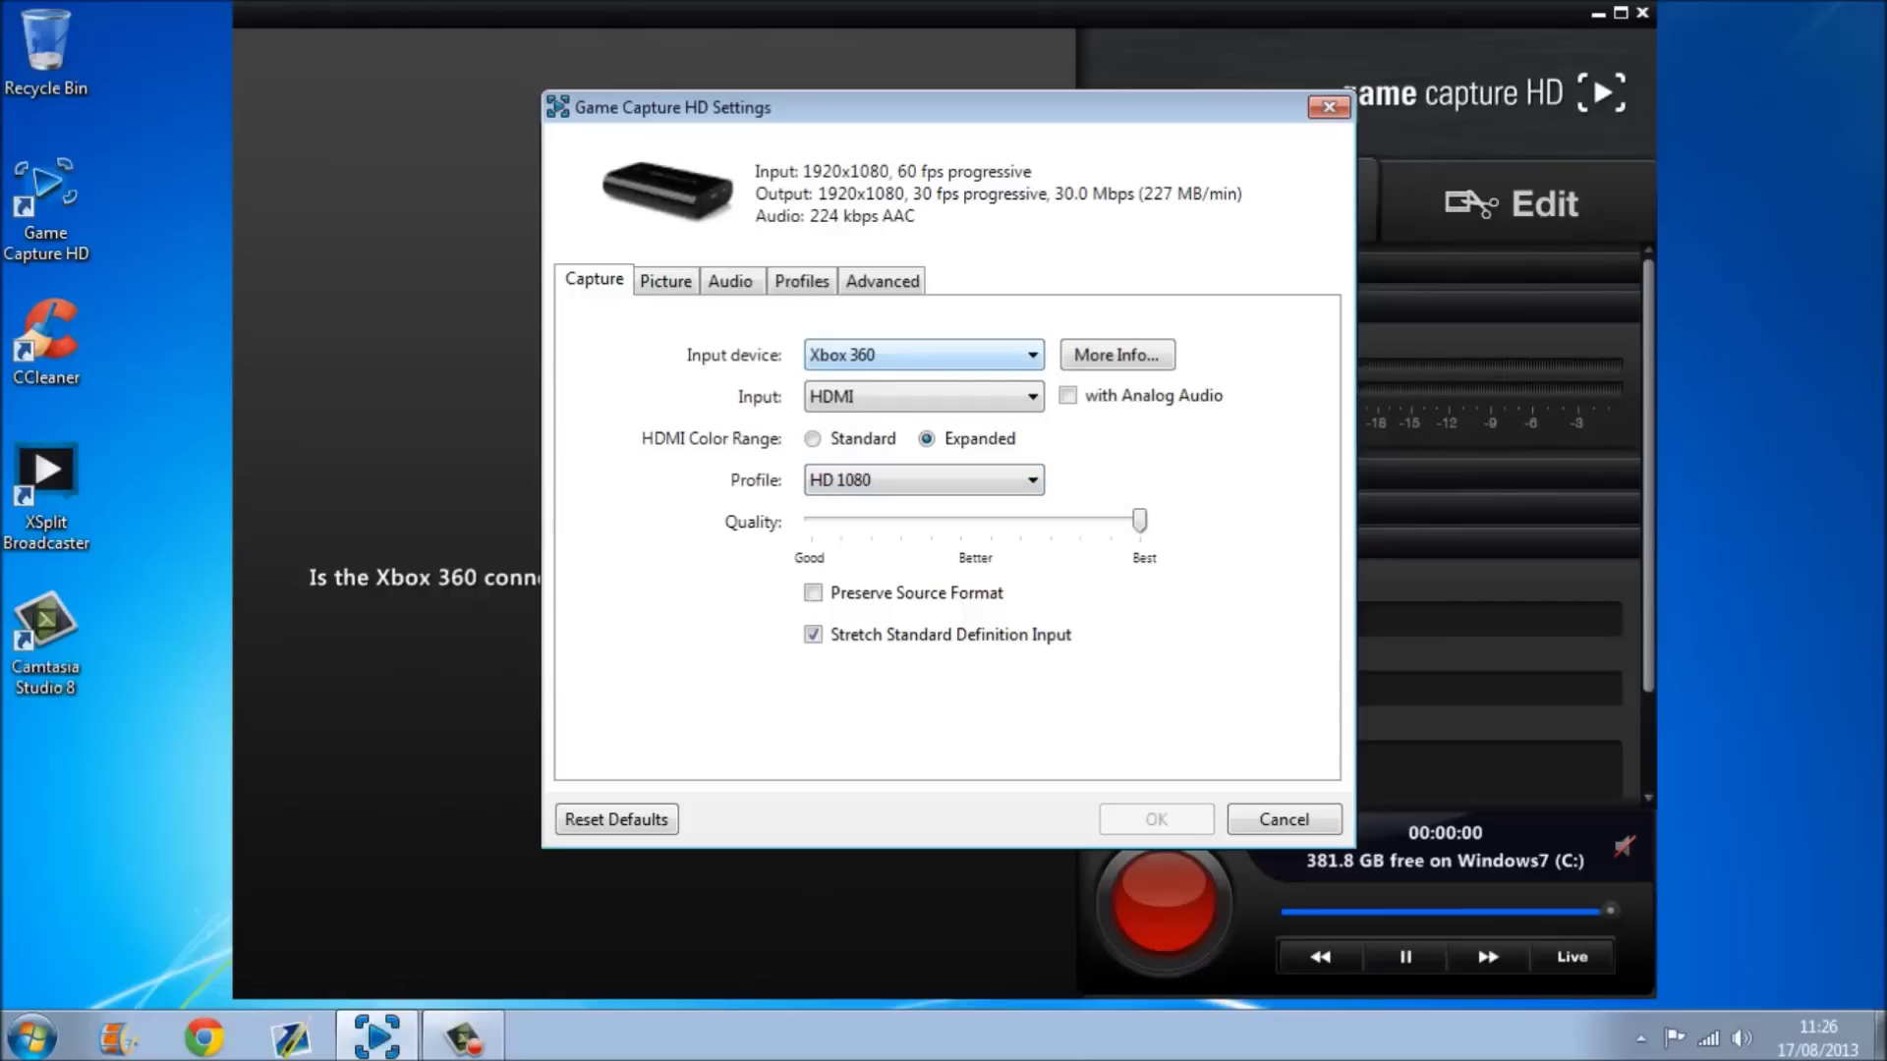
Confirm Xbox 360 as the input device and HDMI as the input connection
click(924, 356)
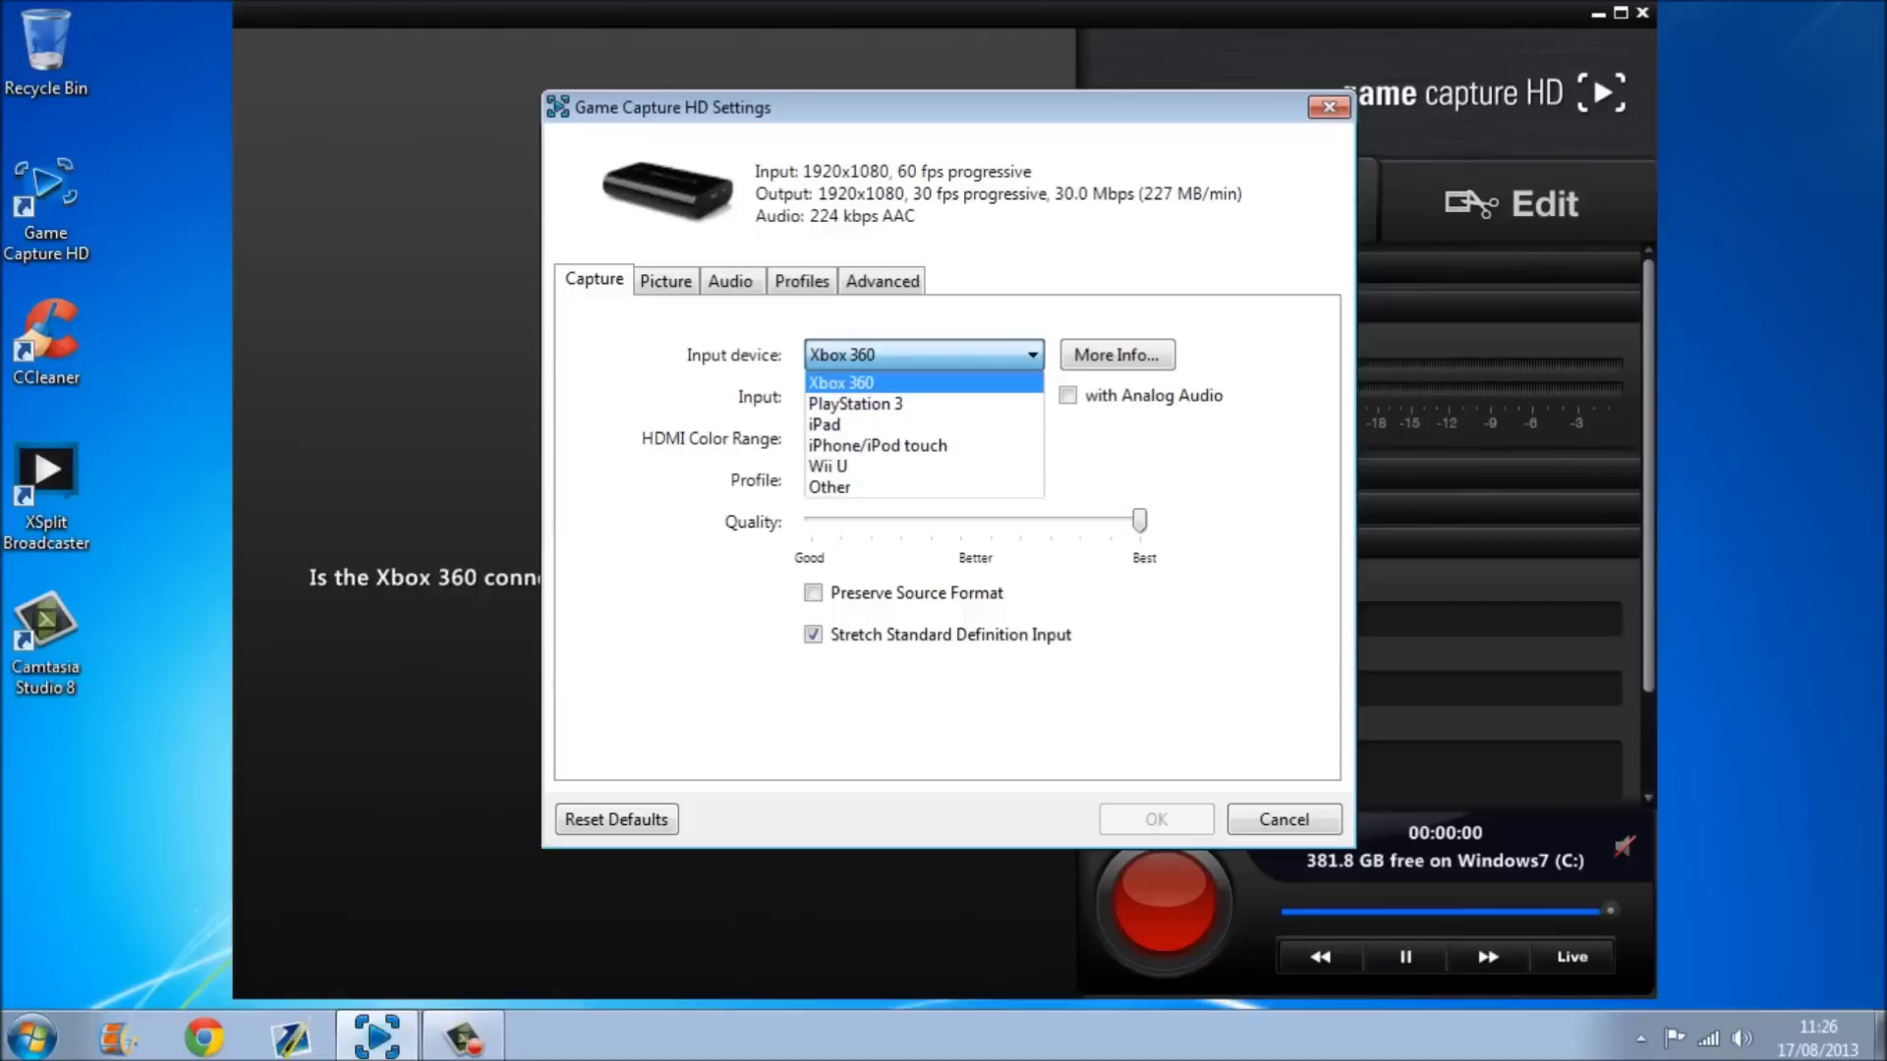
click(923, 384)
click(924, 358)
click(924, 357)
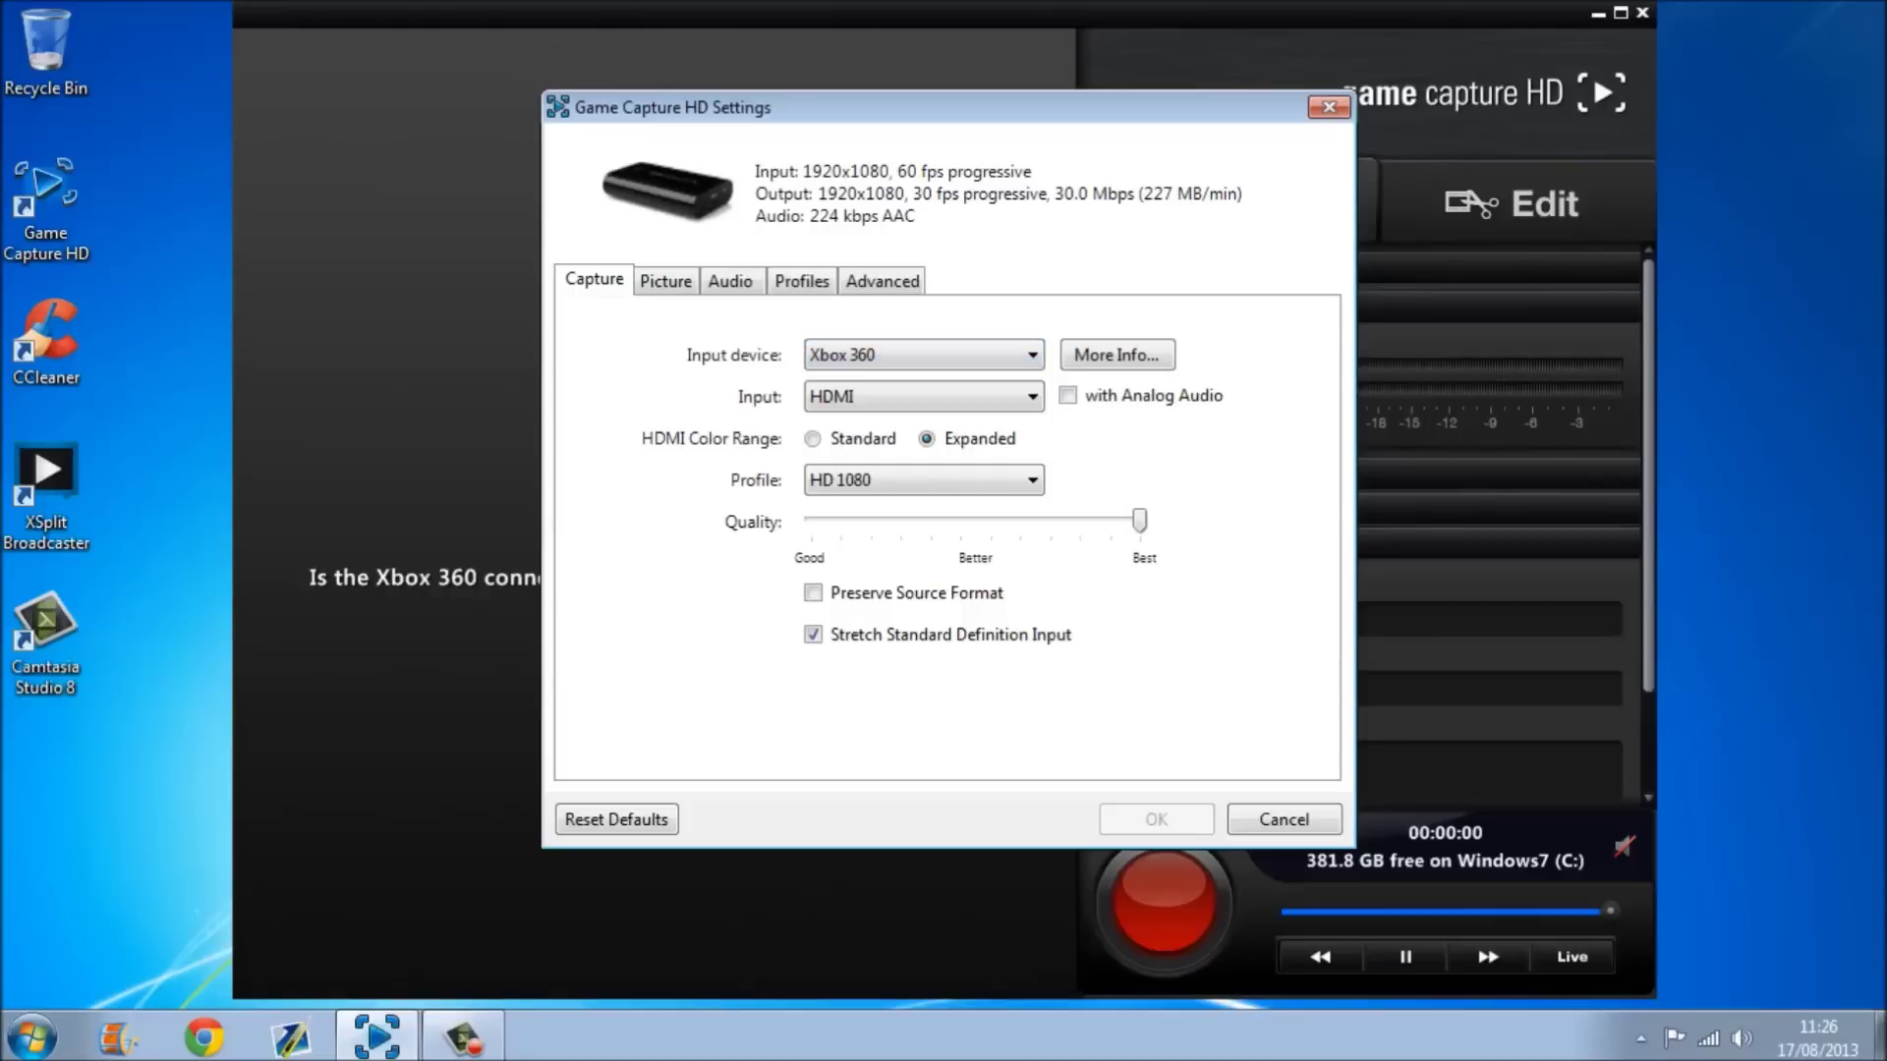
click(1032, 396)
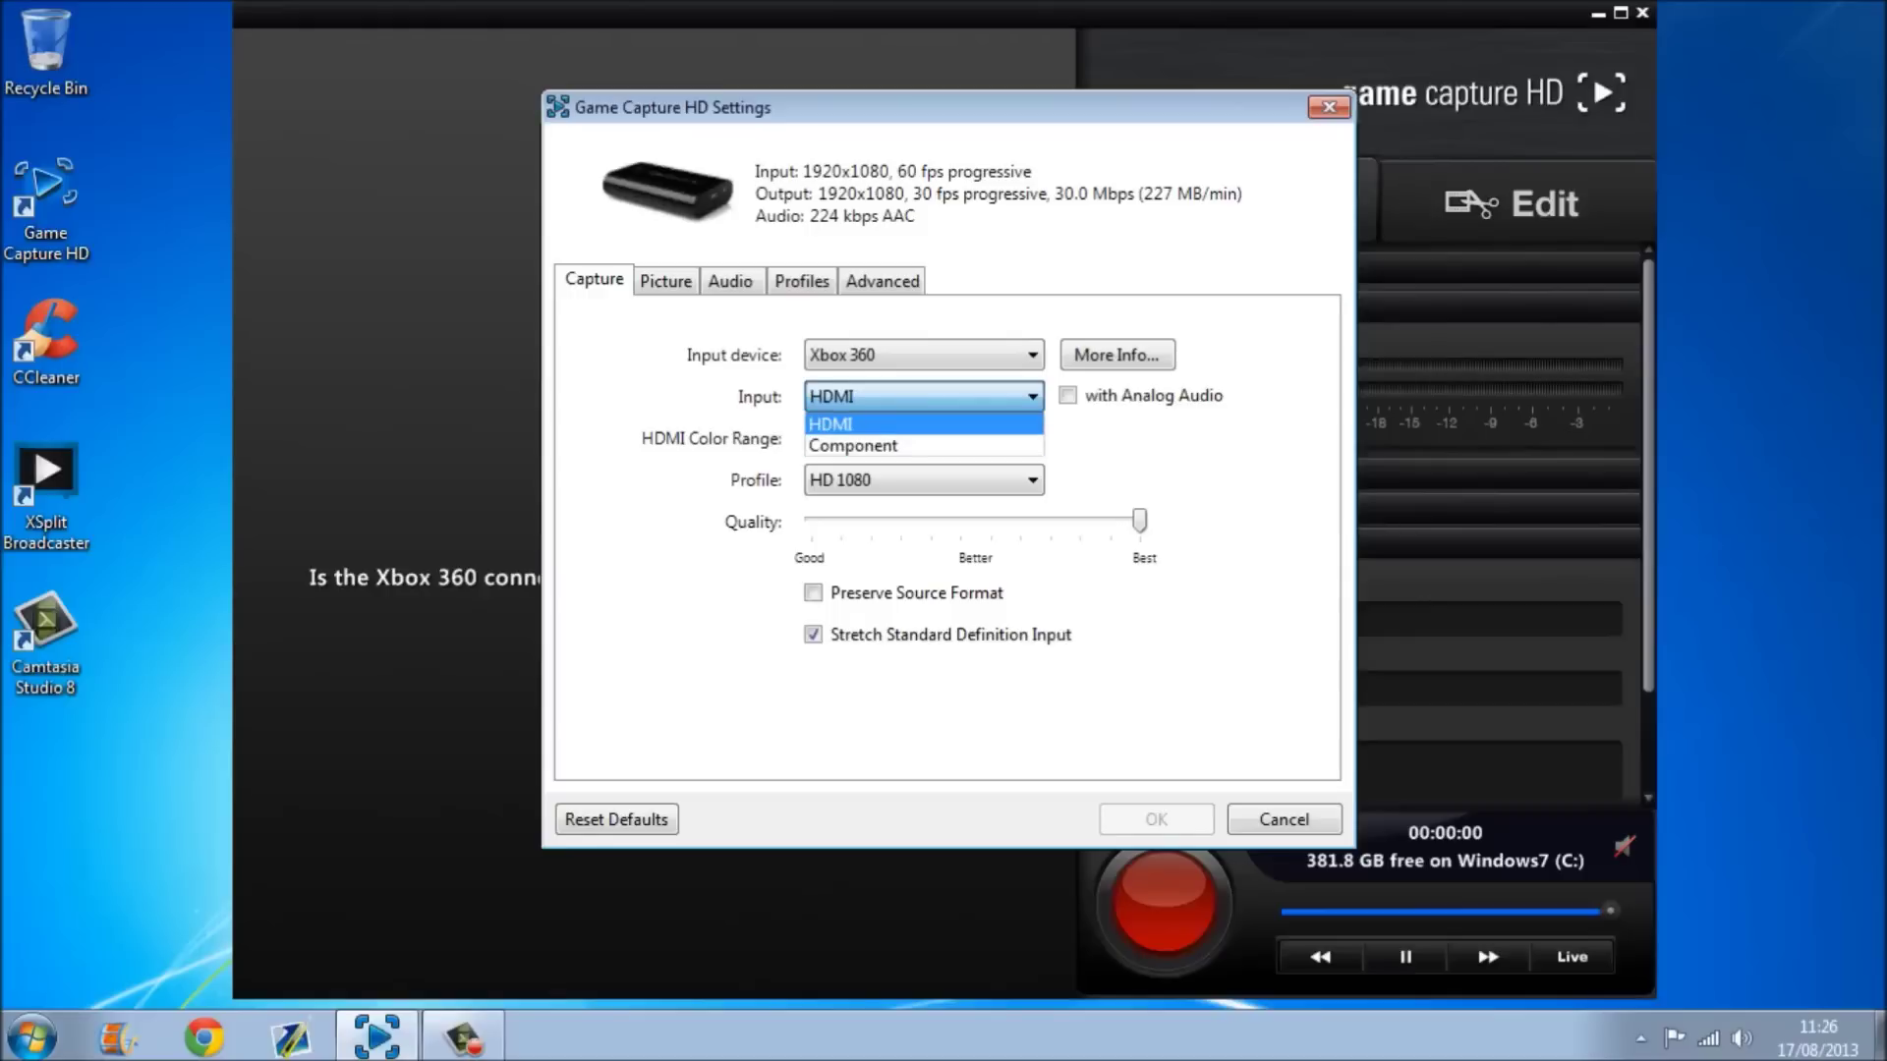
click(924, 398)
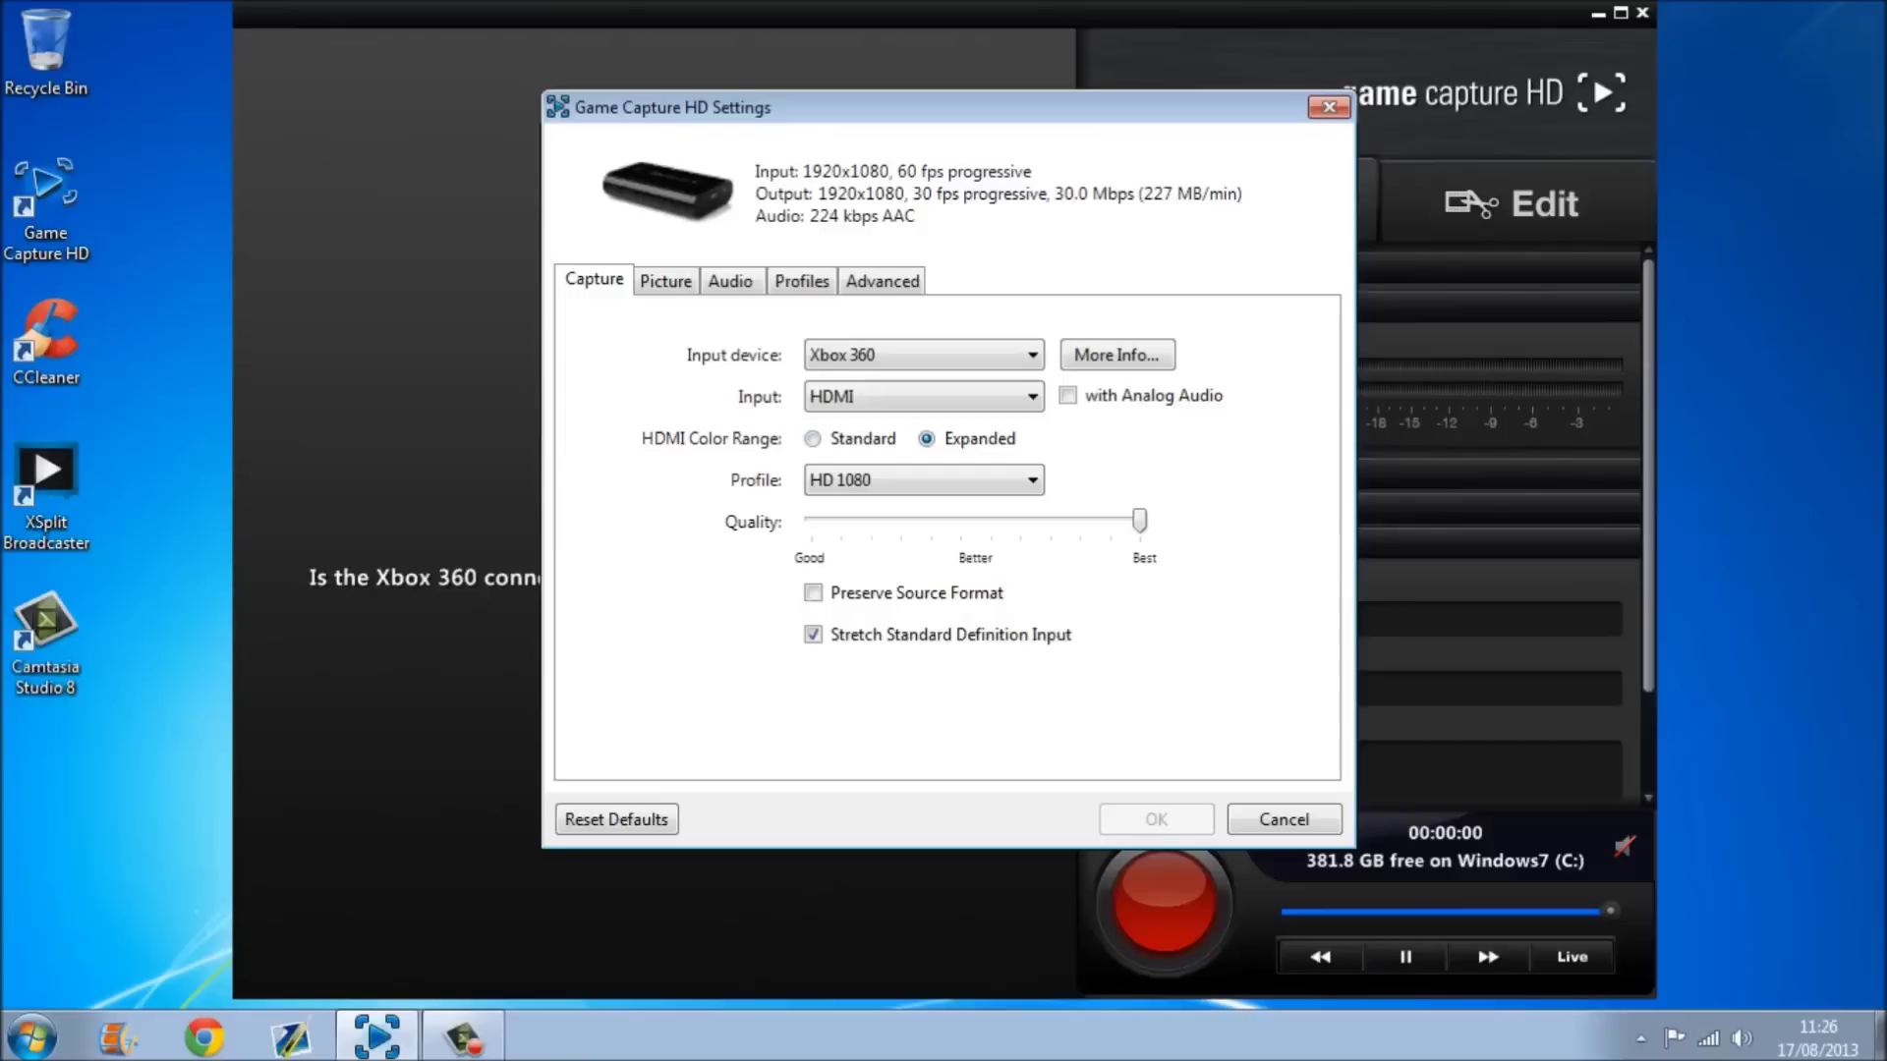
Keep the HD 1080 profile, try the quality slider below Best, then view the Picture adjustments
key(alt+Down)
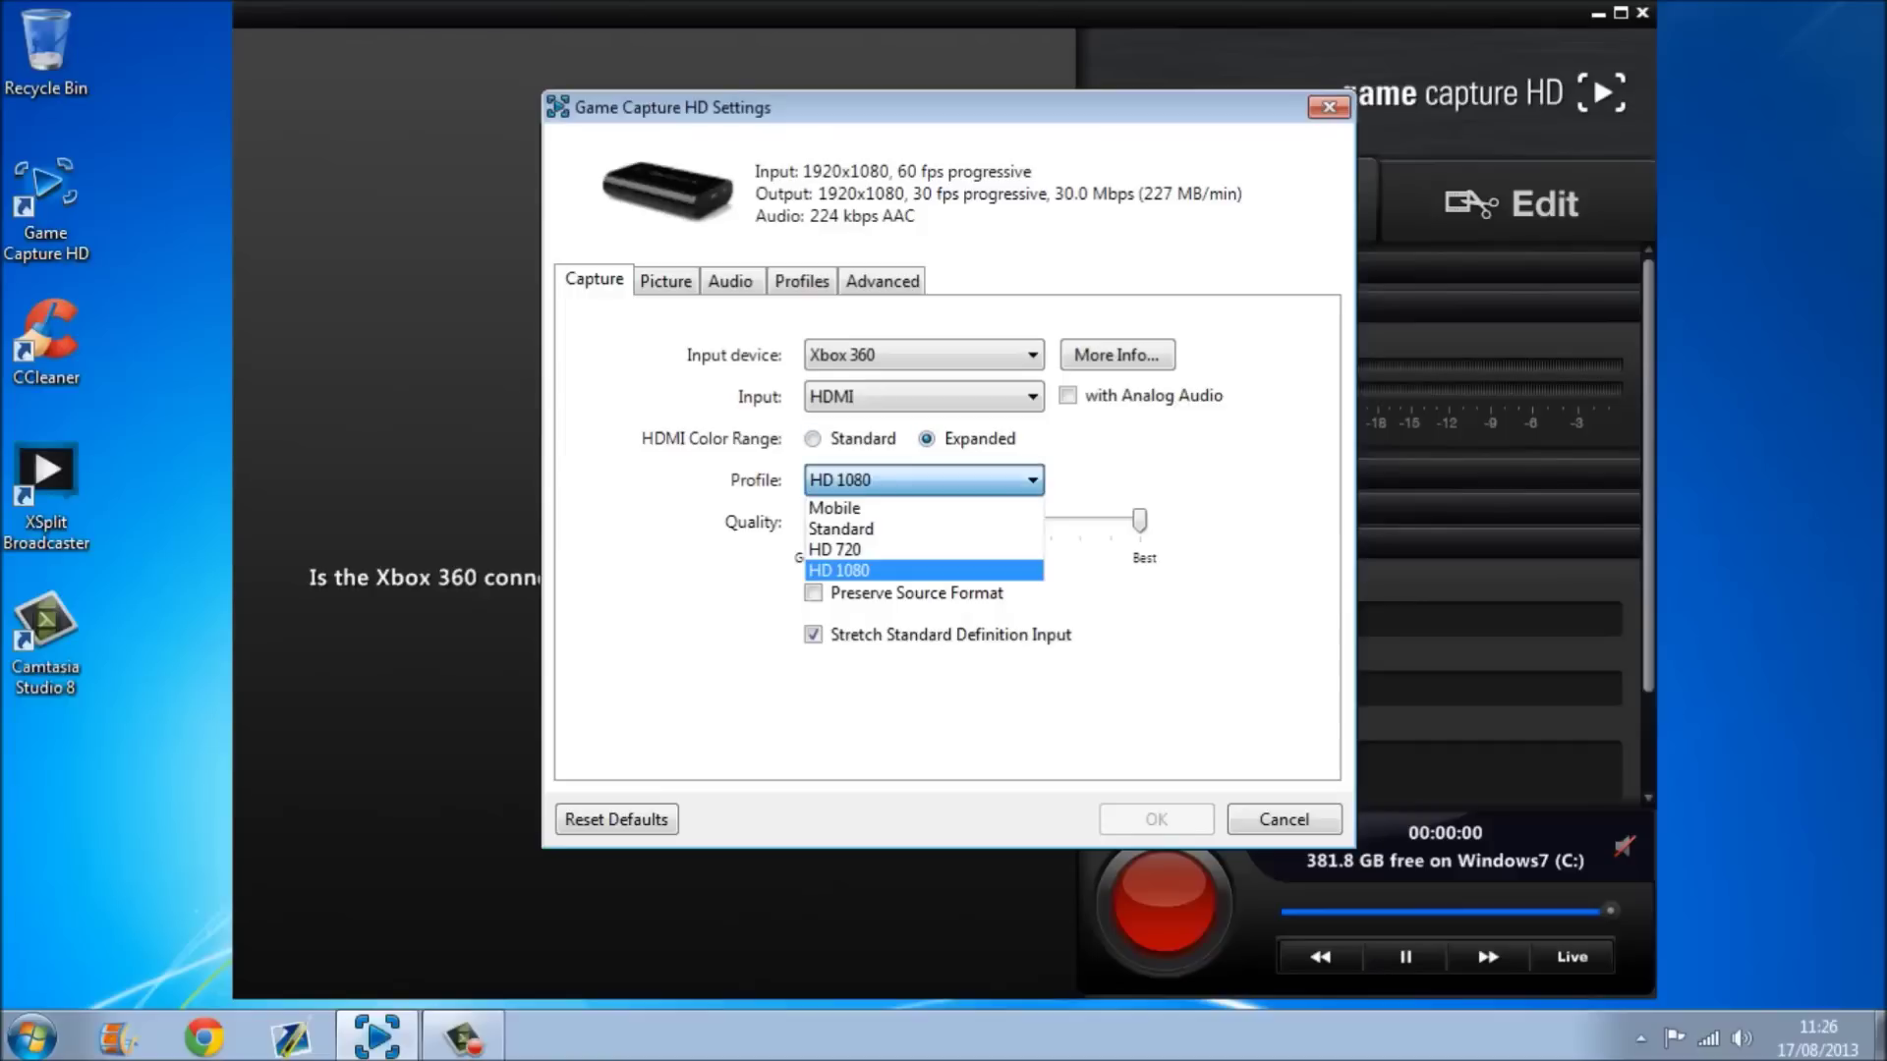
key(Up)
key(Down)
key(Return)
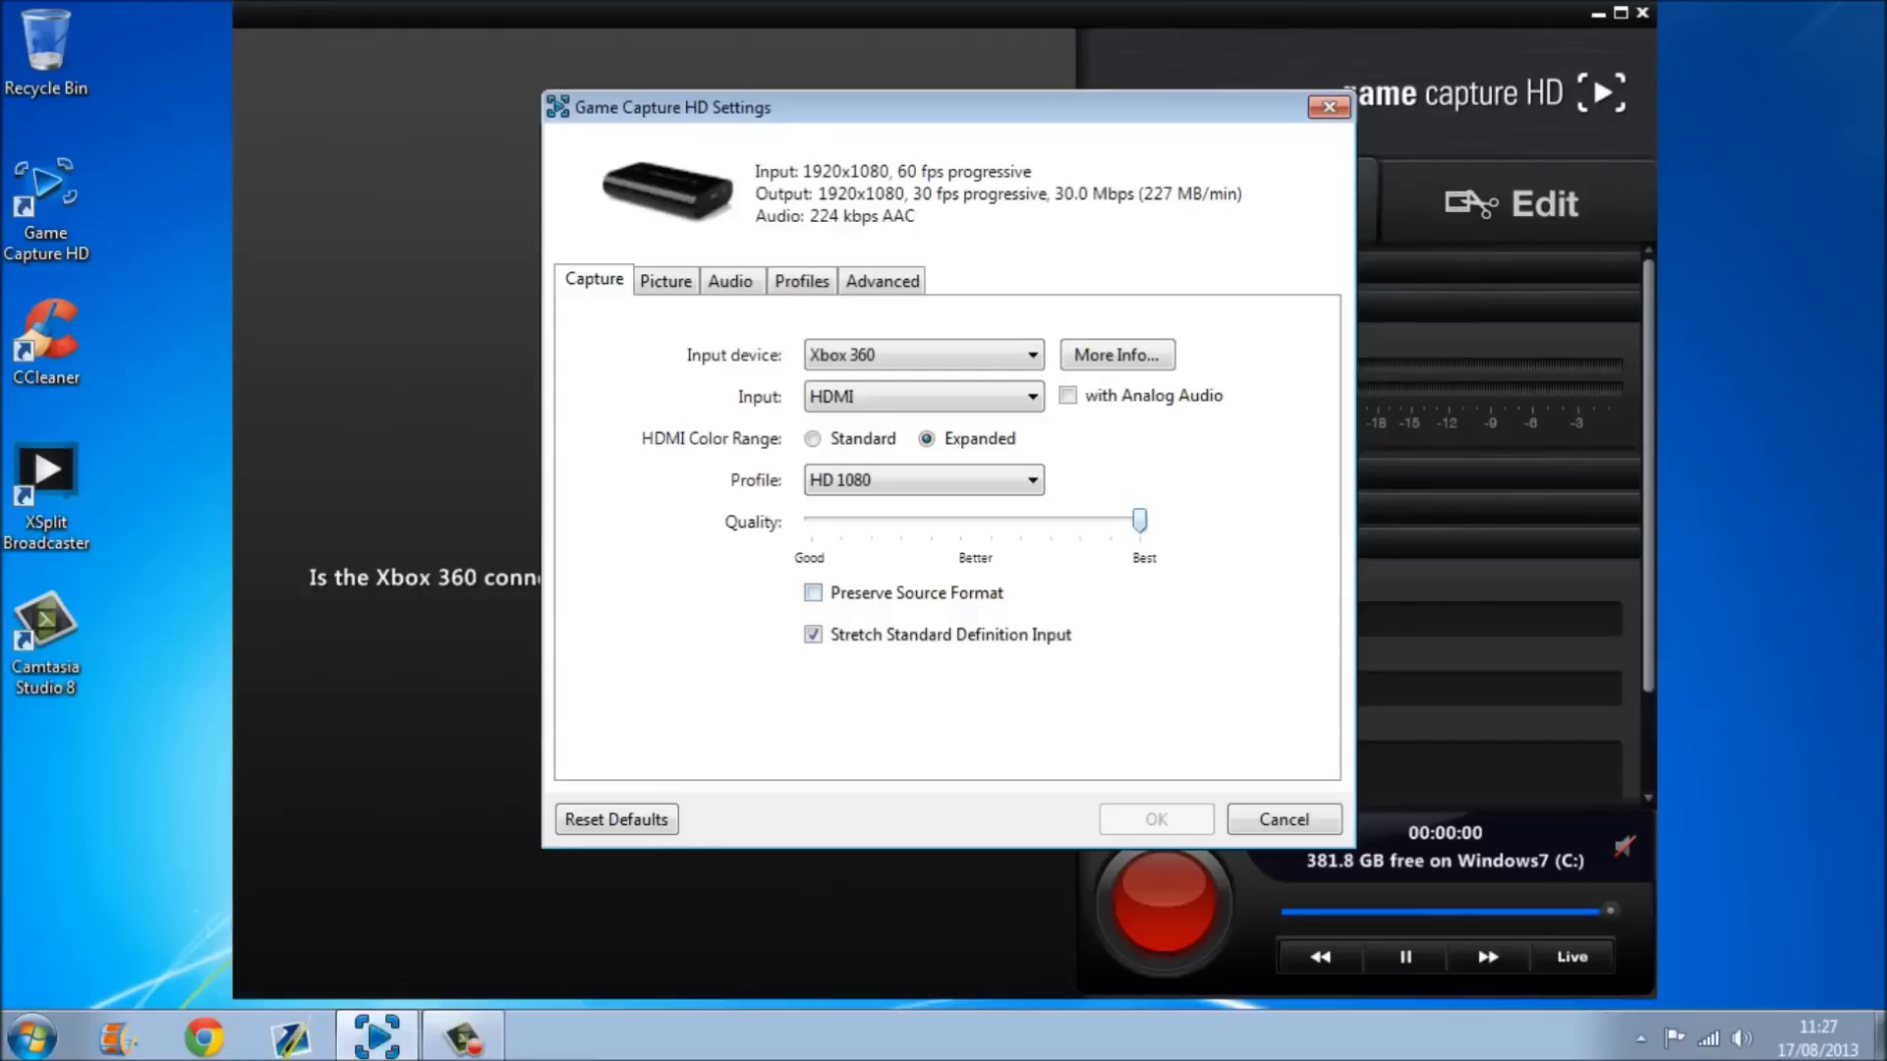
mouse_move(1140, 521)
mouse_down()
mouse_move(975, 521)
mouse_move(1140, 520)
mouse_up()
click(666, 281)
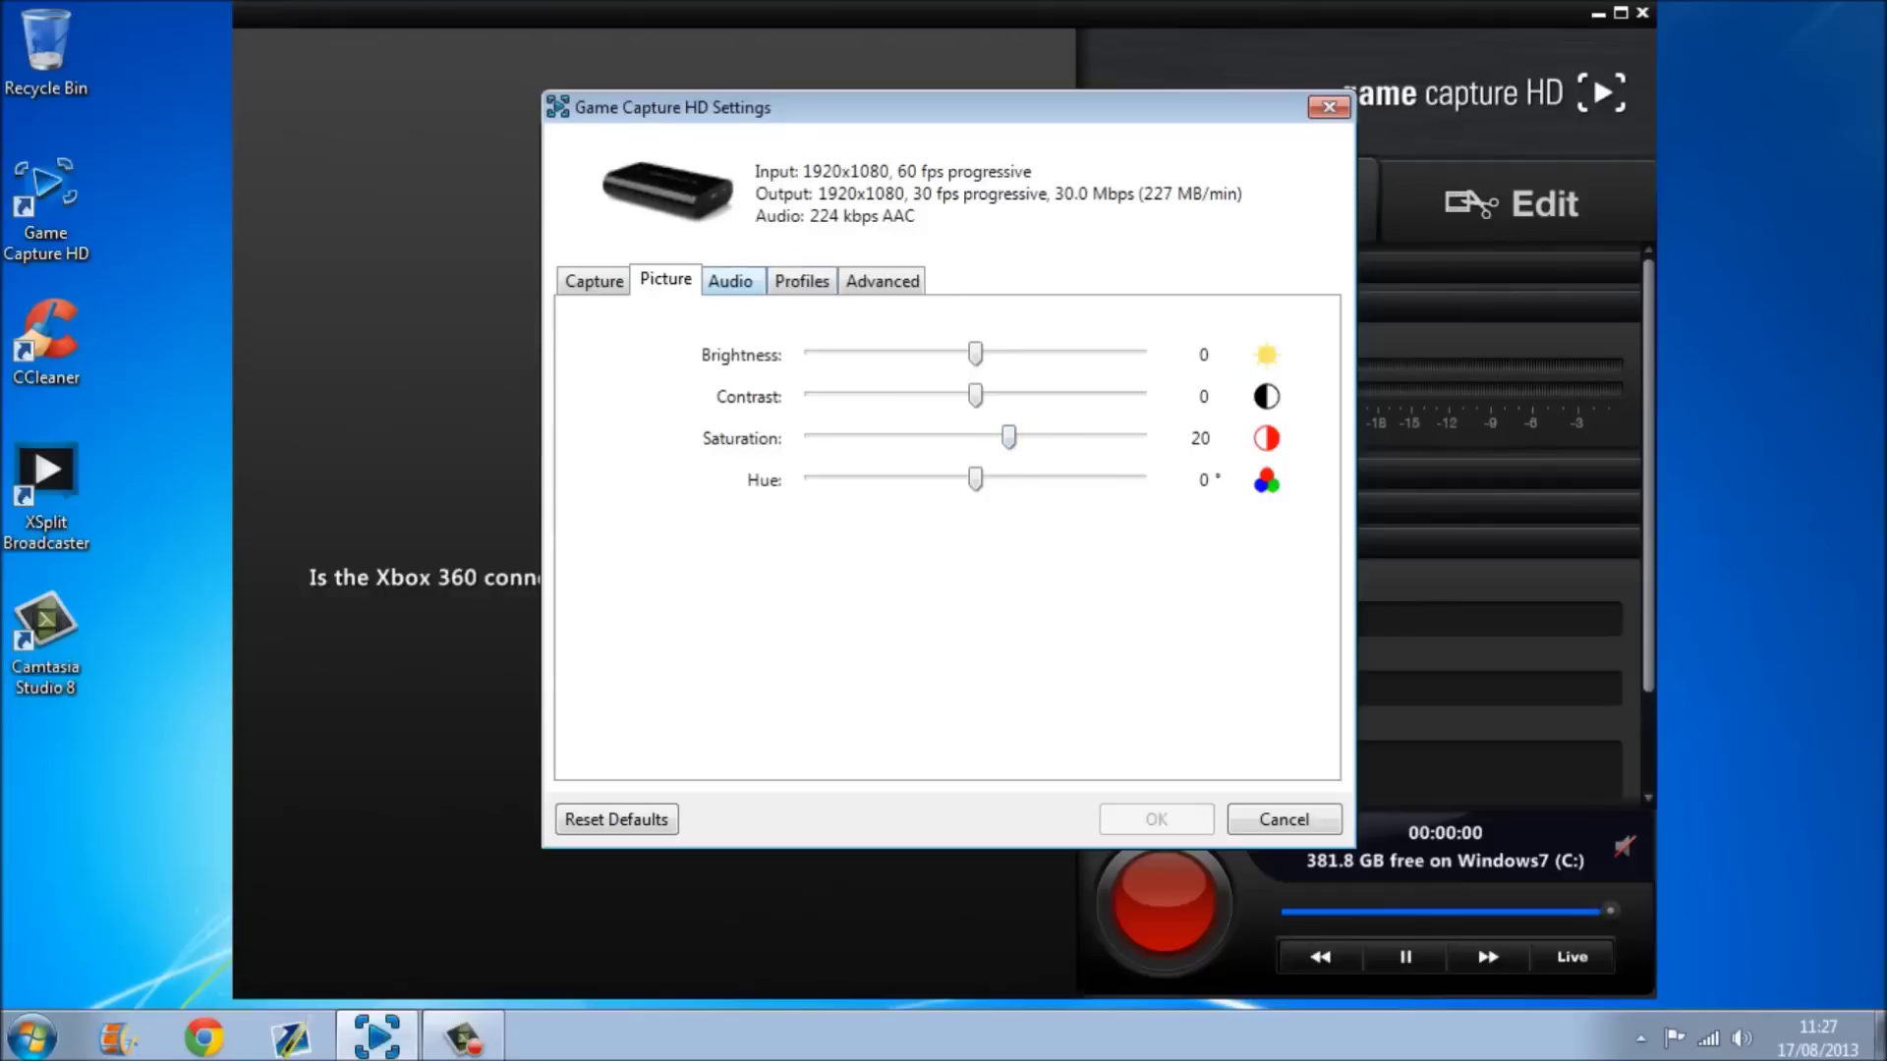
Look through the Audio, Profiles and Advanced tabs, return to Capture, and dismiss Settings with Esc
click(732, 281)
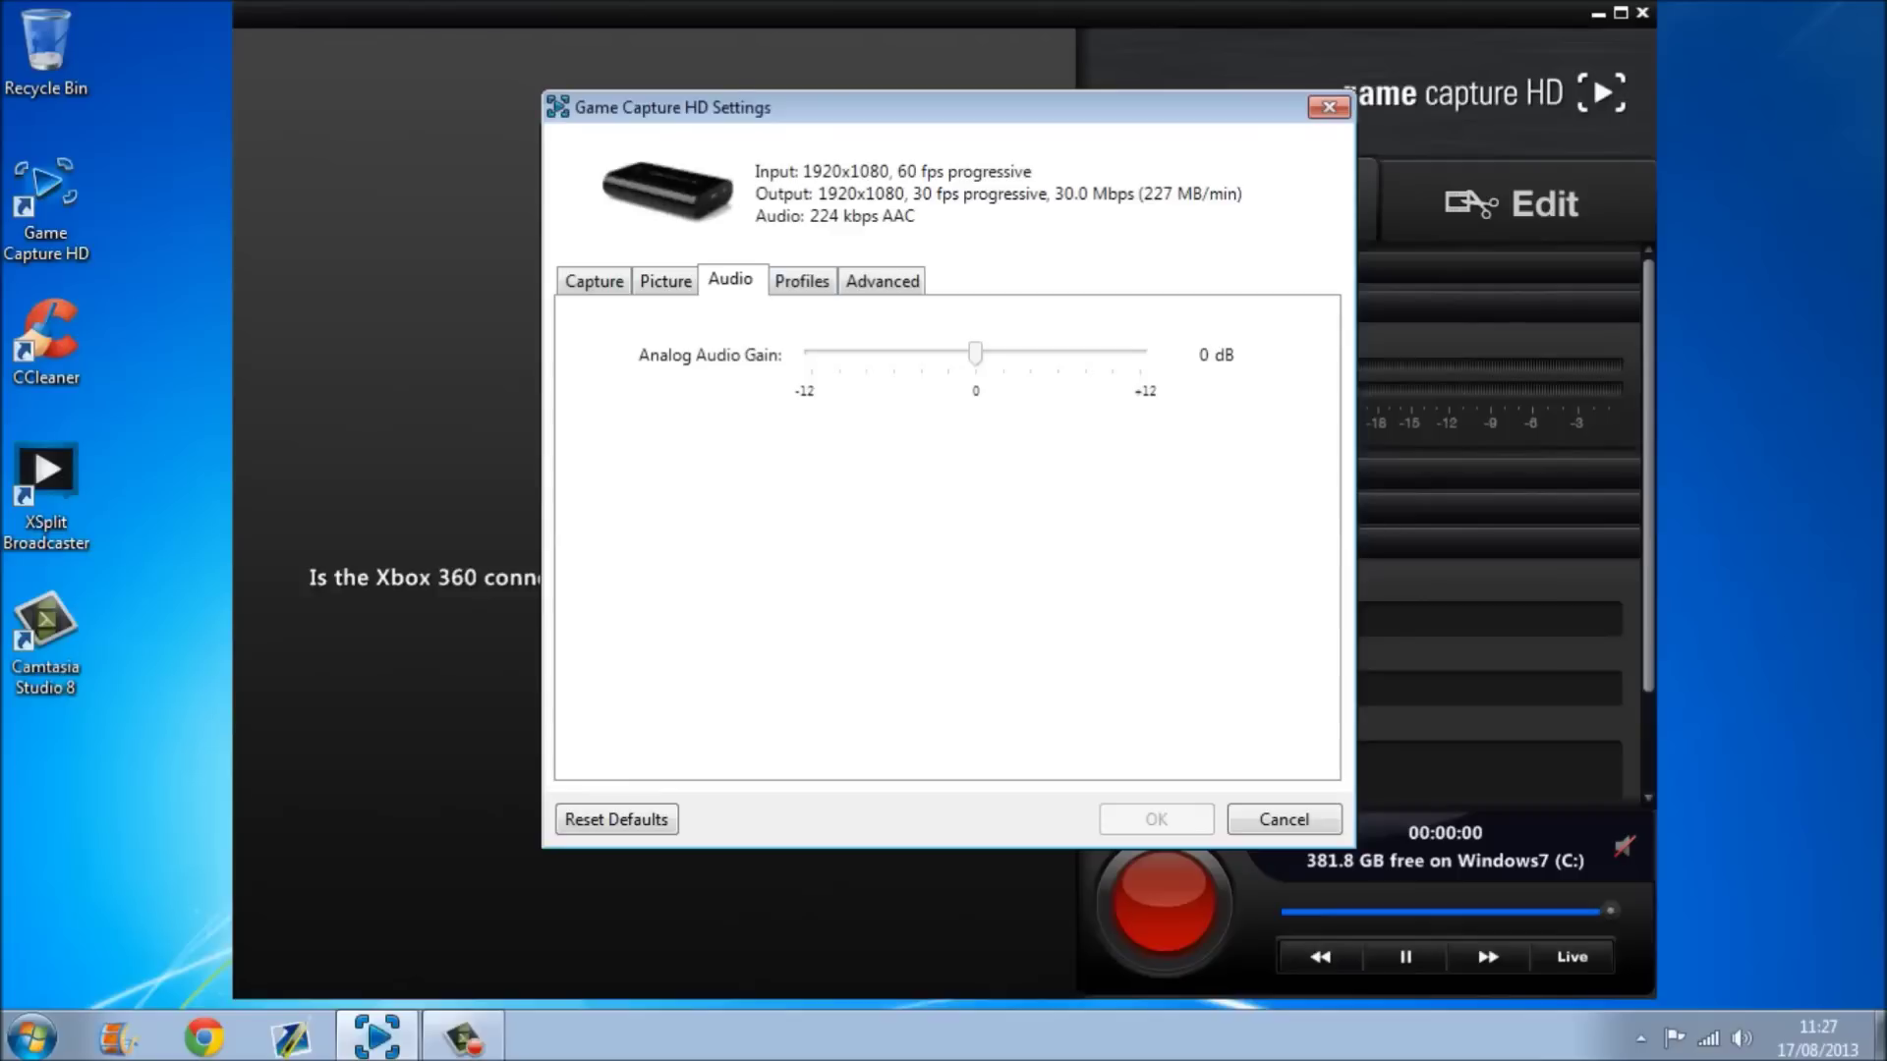
click(802, 281)
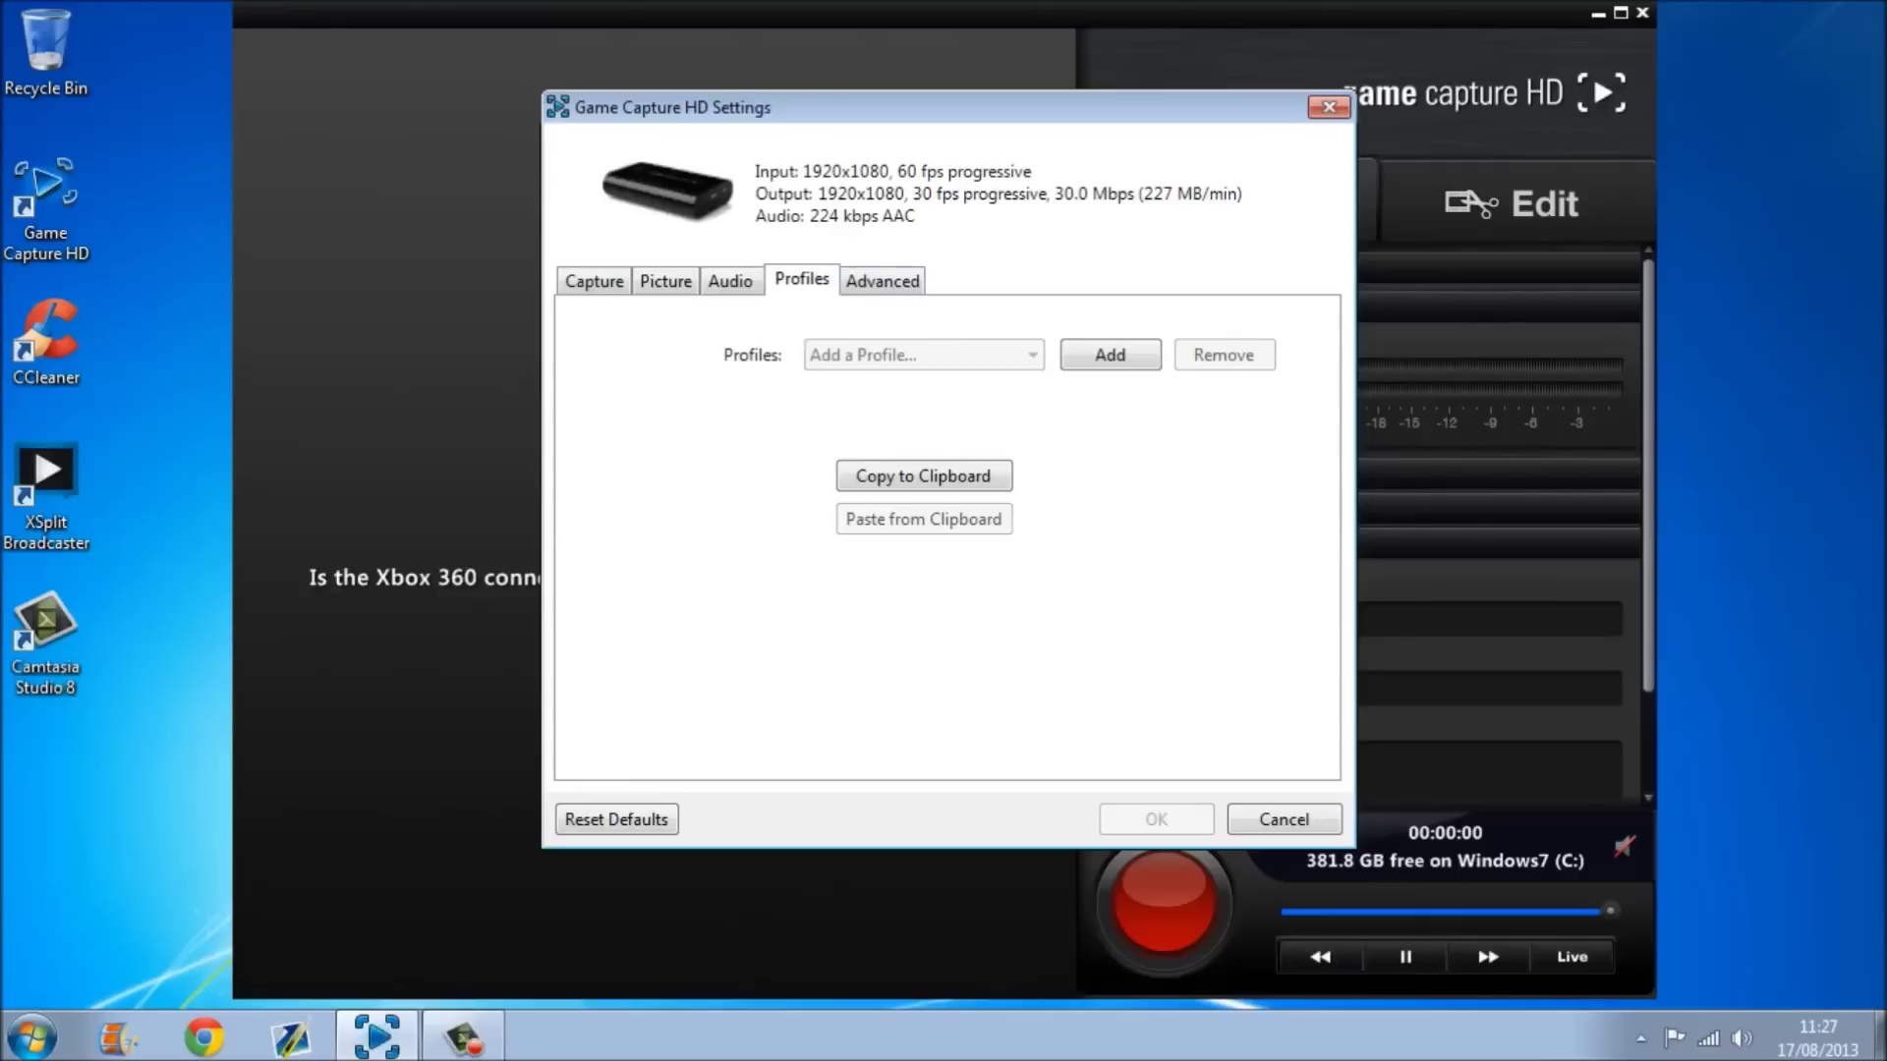
click(881, 280)
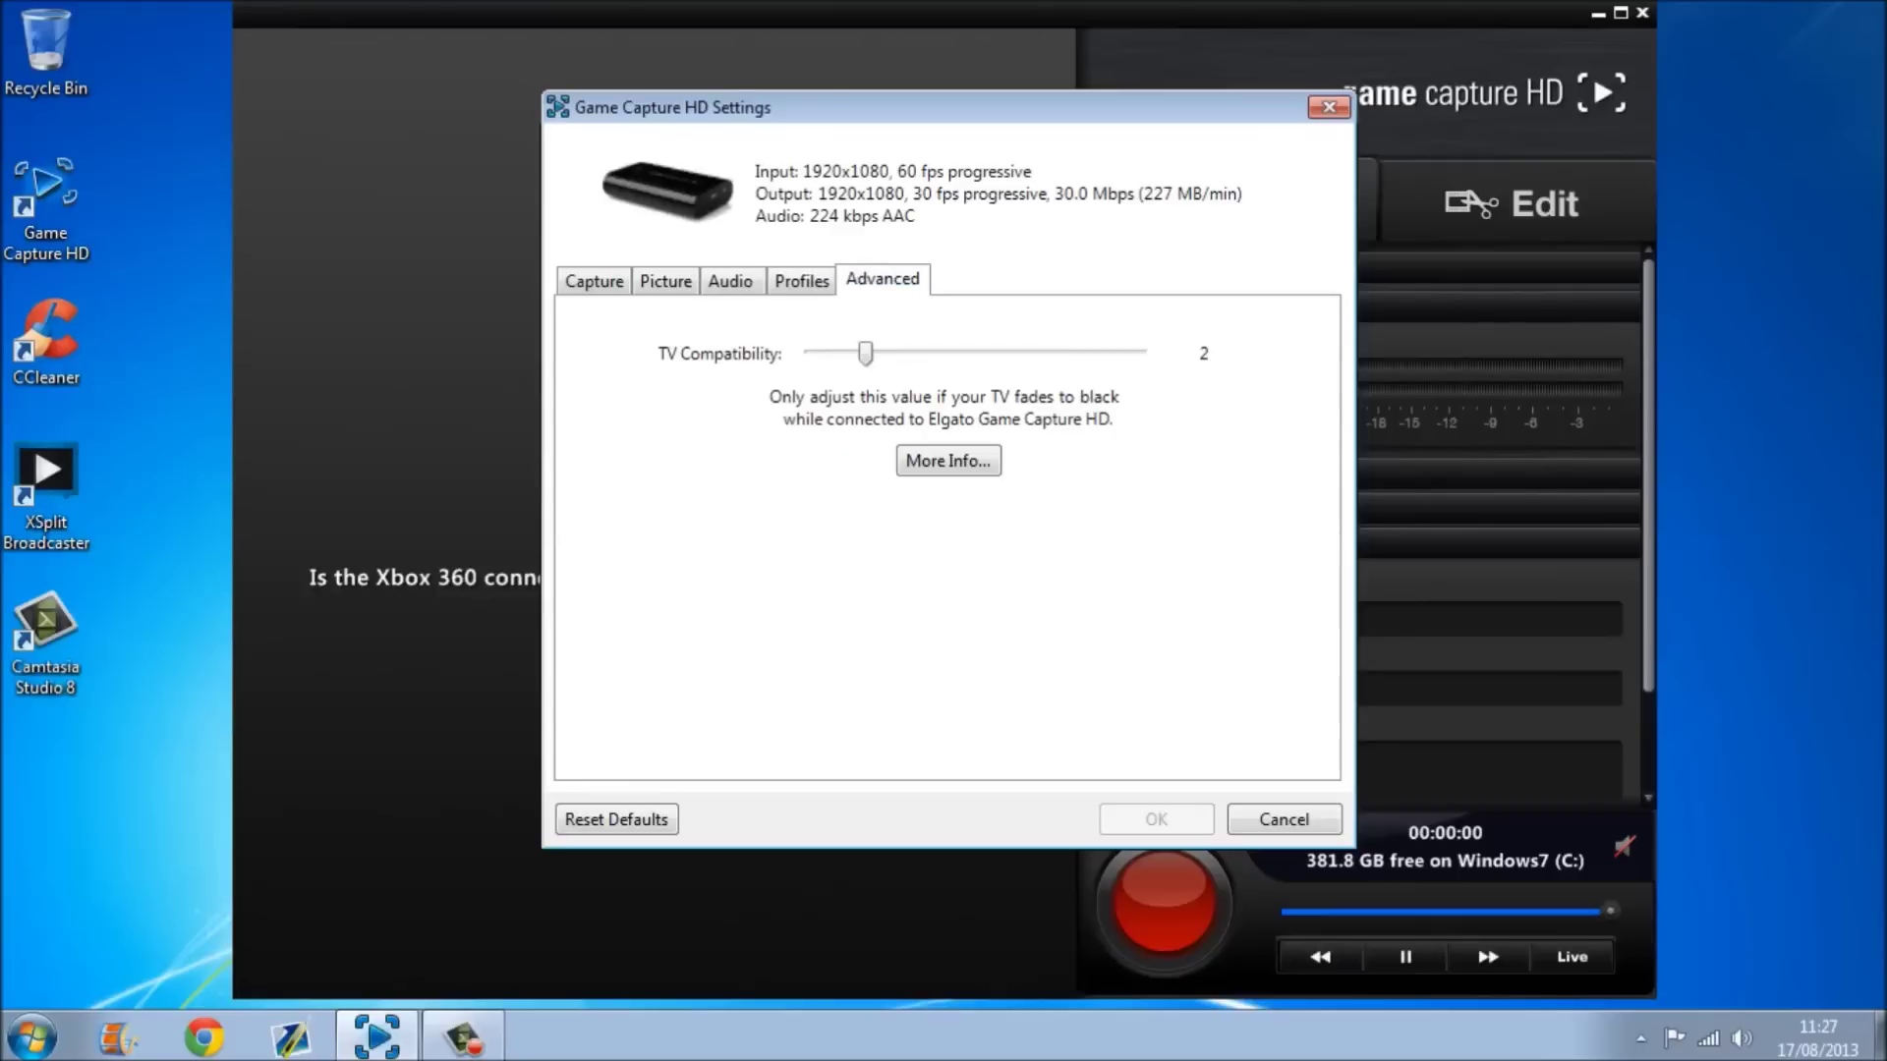
click(594, 281)
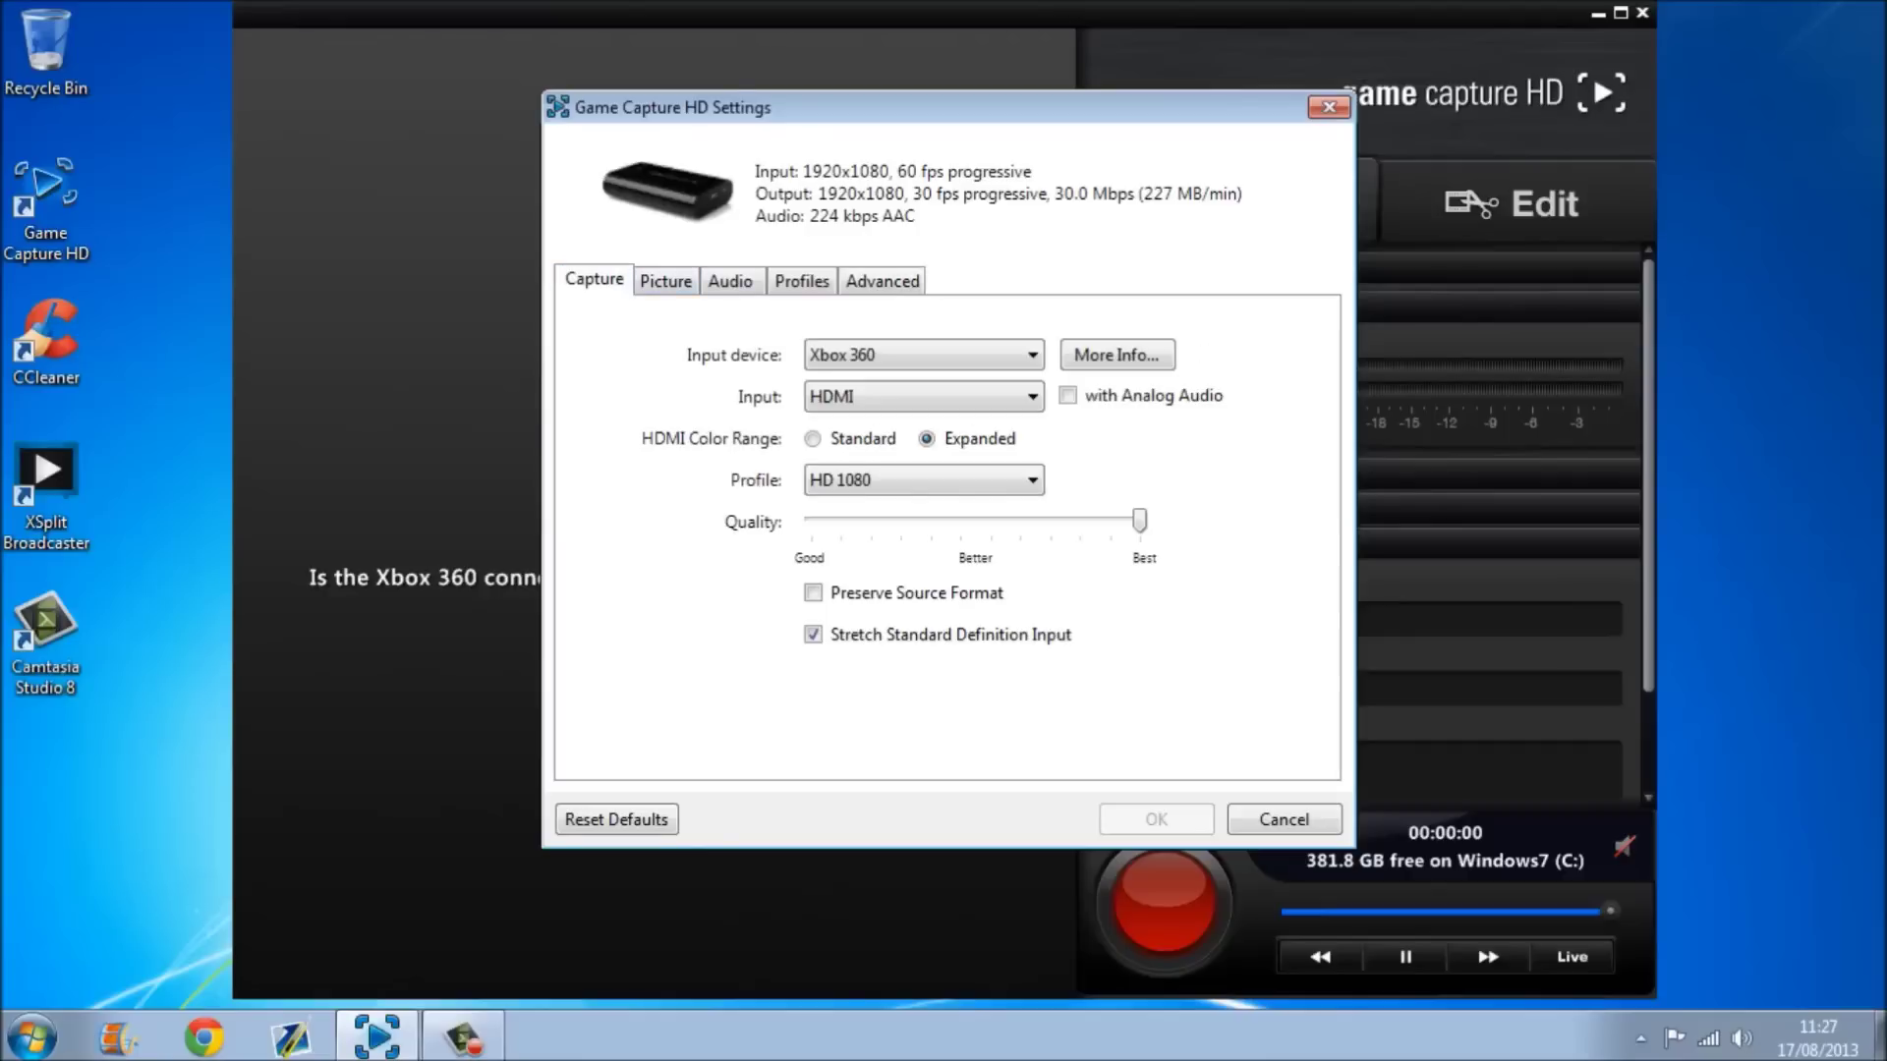
key(Escape)
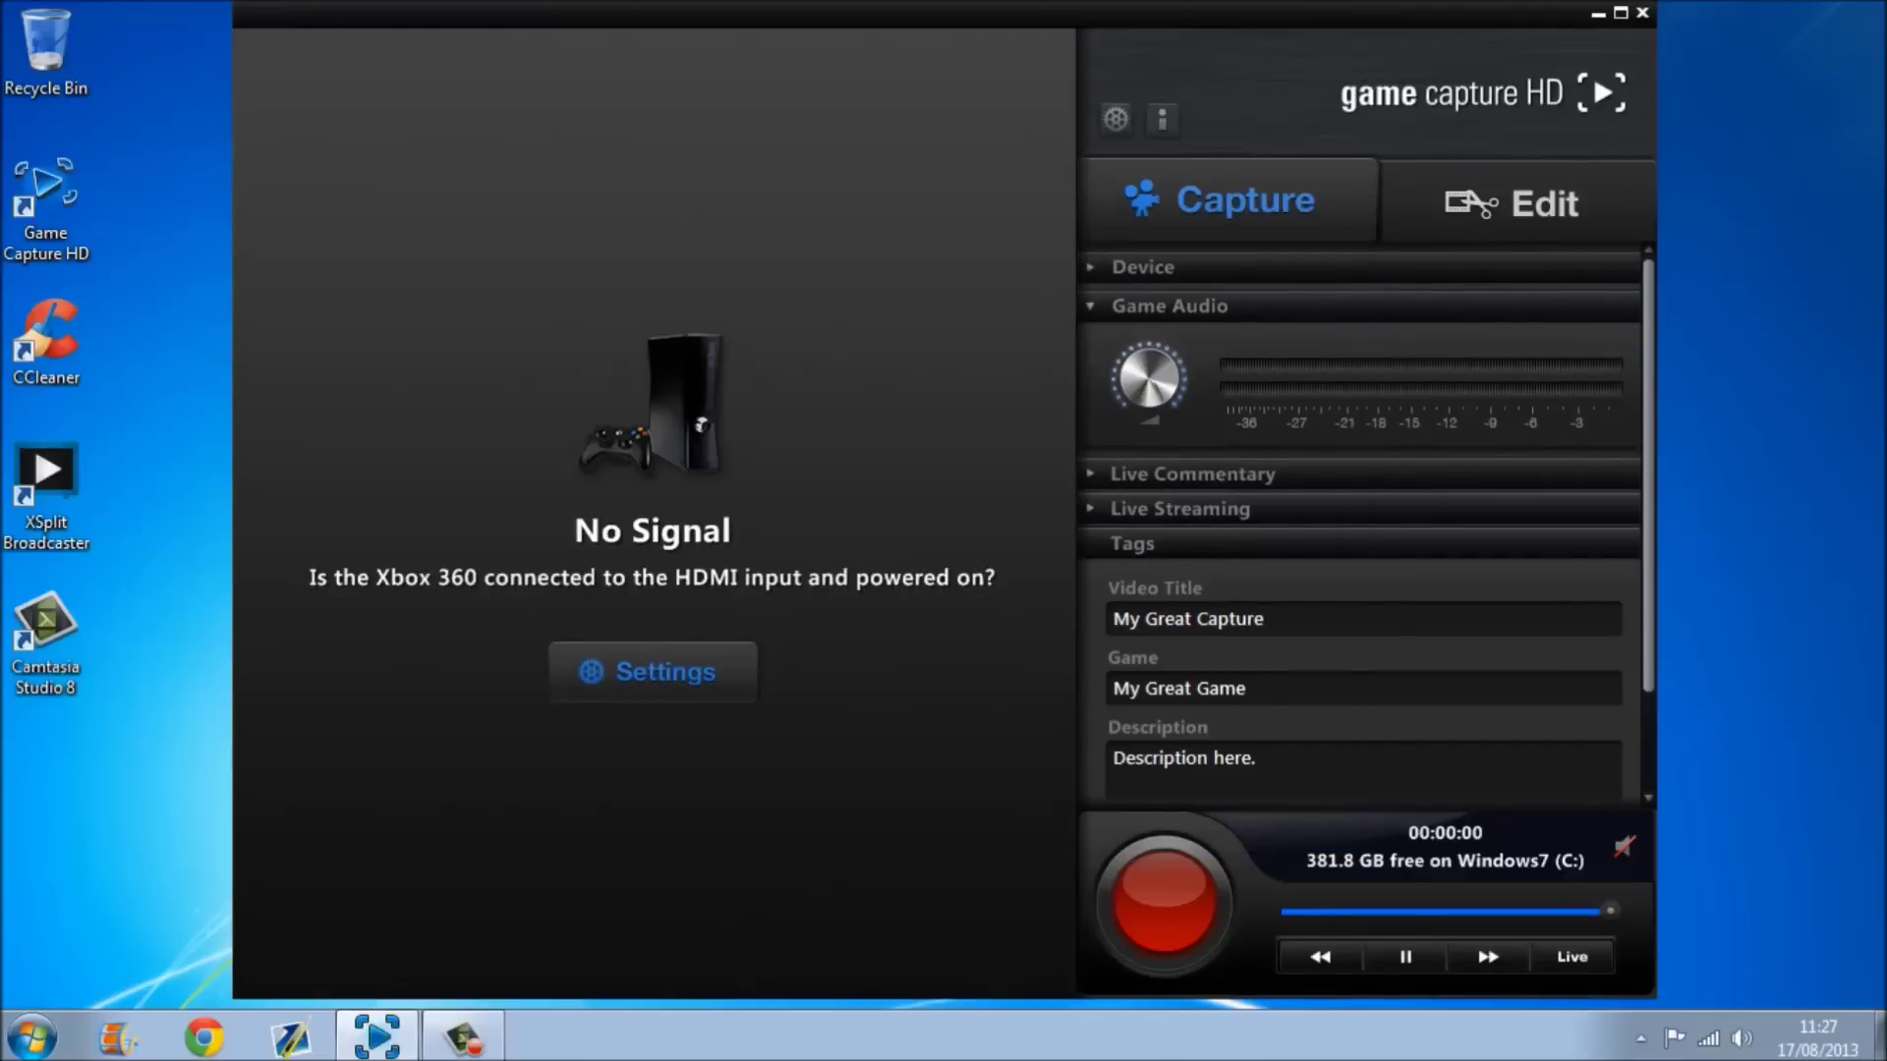
Switch to the Edit view to see the 18:17 'My Great Capture' recording in the library
click(1513, 204)
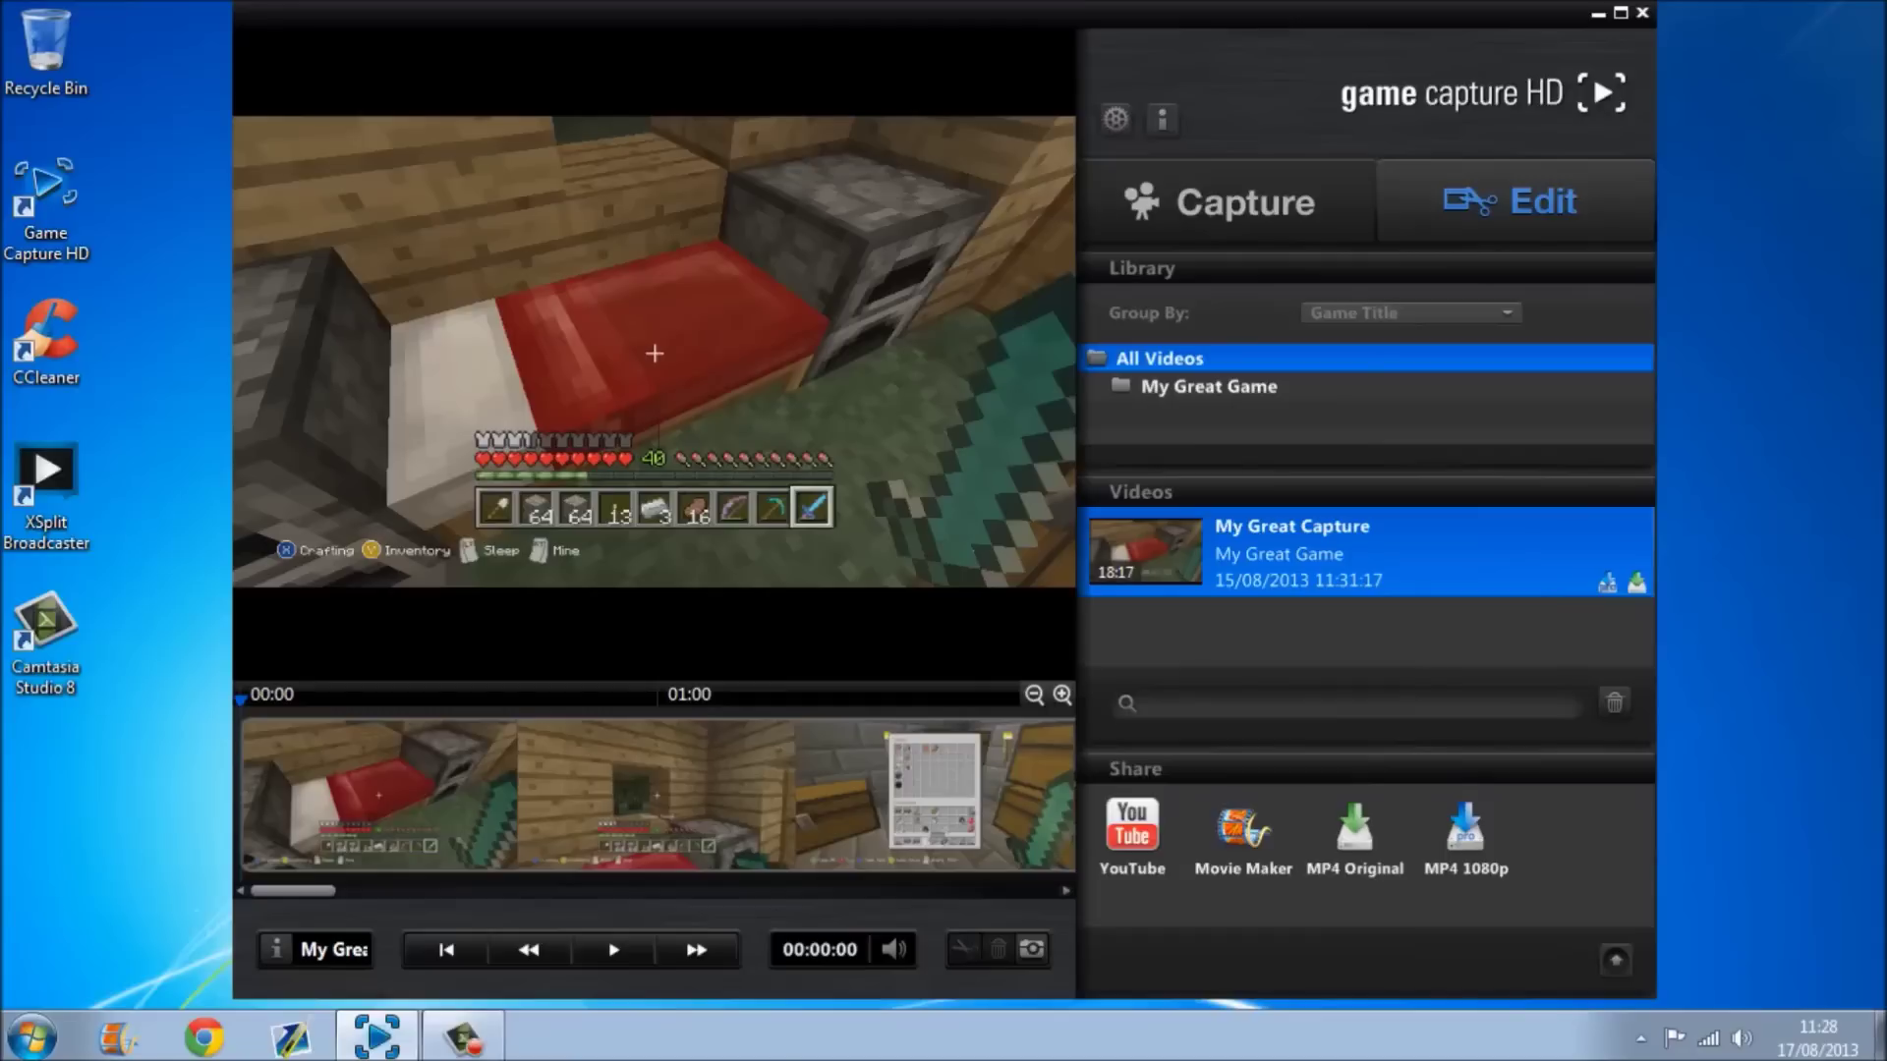
Return to the Capture page and scroll the right panel down to Tags and back up
click(1220, 203)
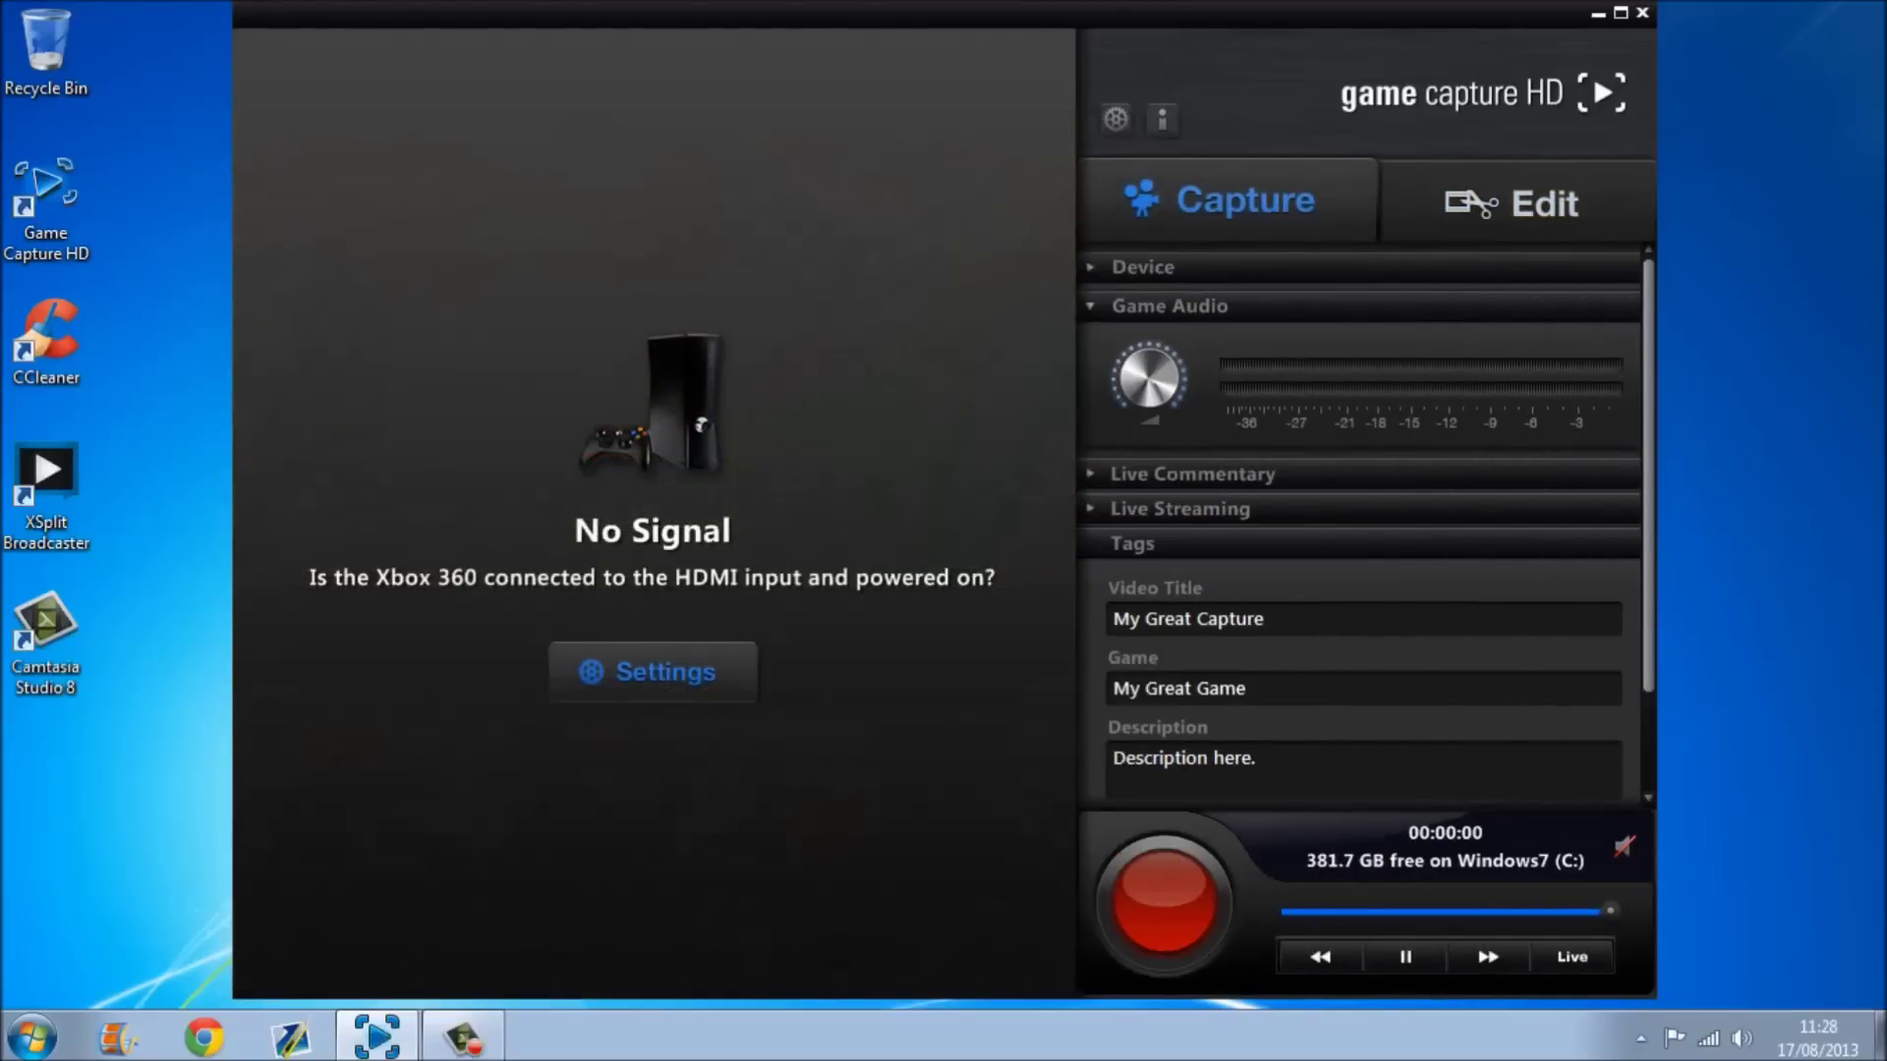
scroll(1361, 521, down, 3)
scroll(1361, 521, up, 3)
Close Game Capture HD with Alt+F4 and show the Camtasia Recorder controls at 0:04:03
key(alt+F4)
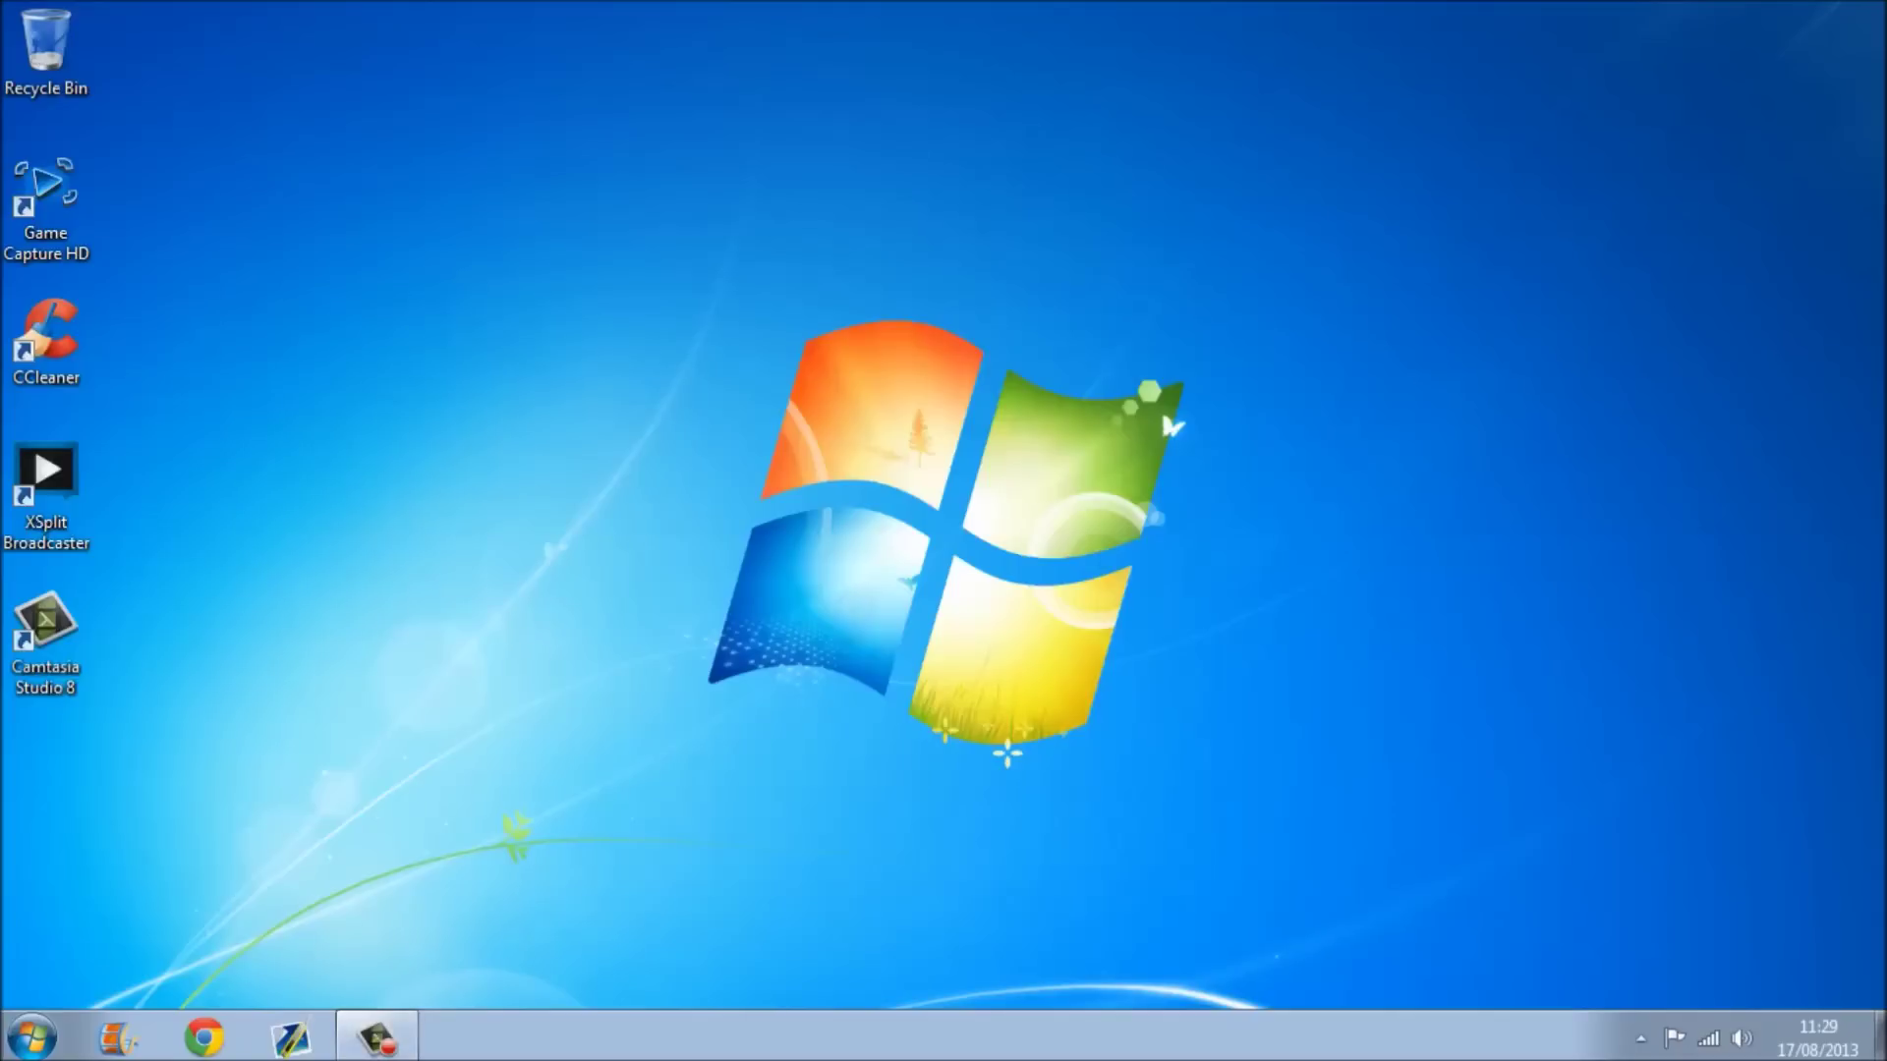
drag(332, 471, 619, 283)
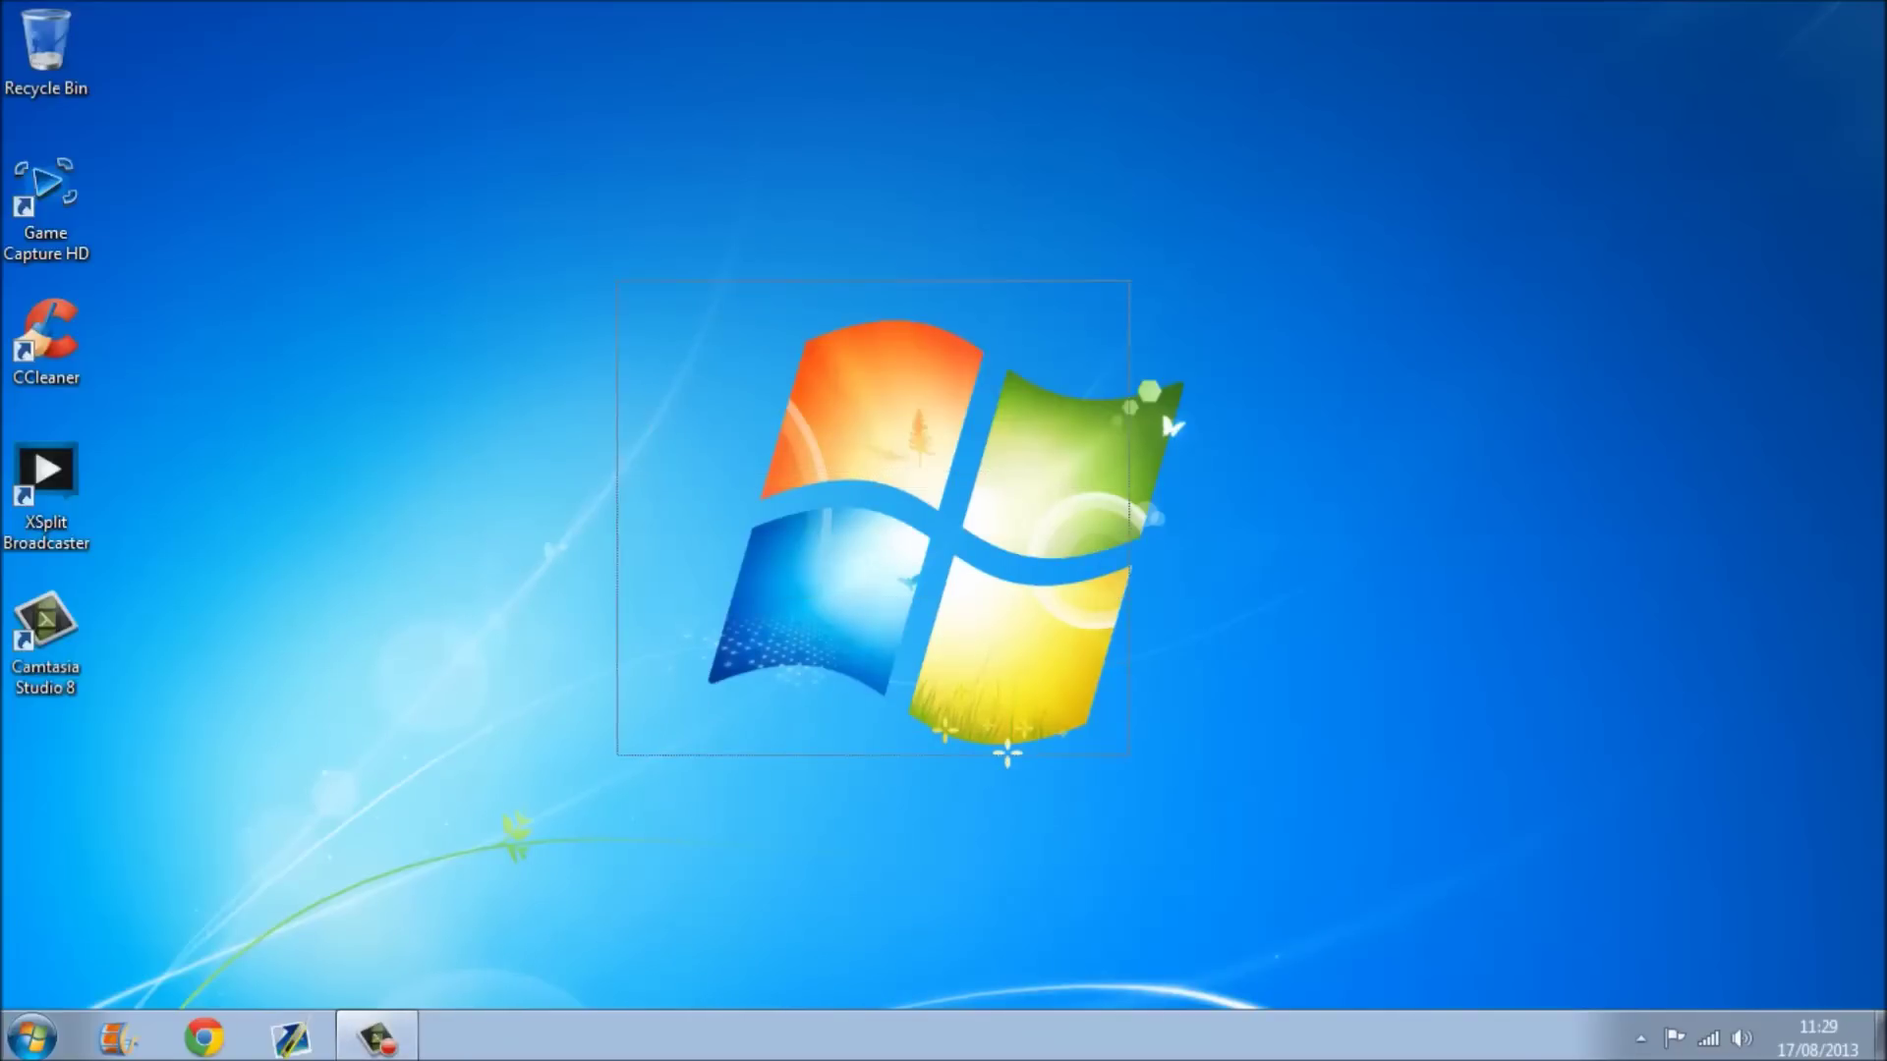
right_click(1129, 757)
click(619, 283)
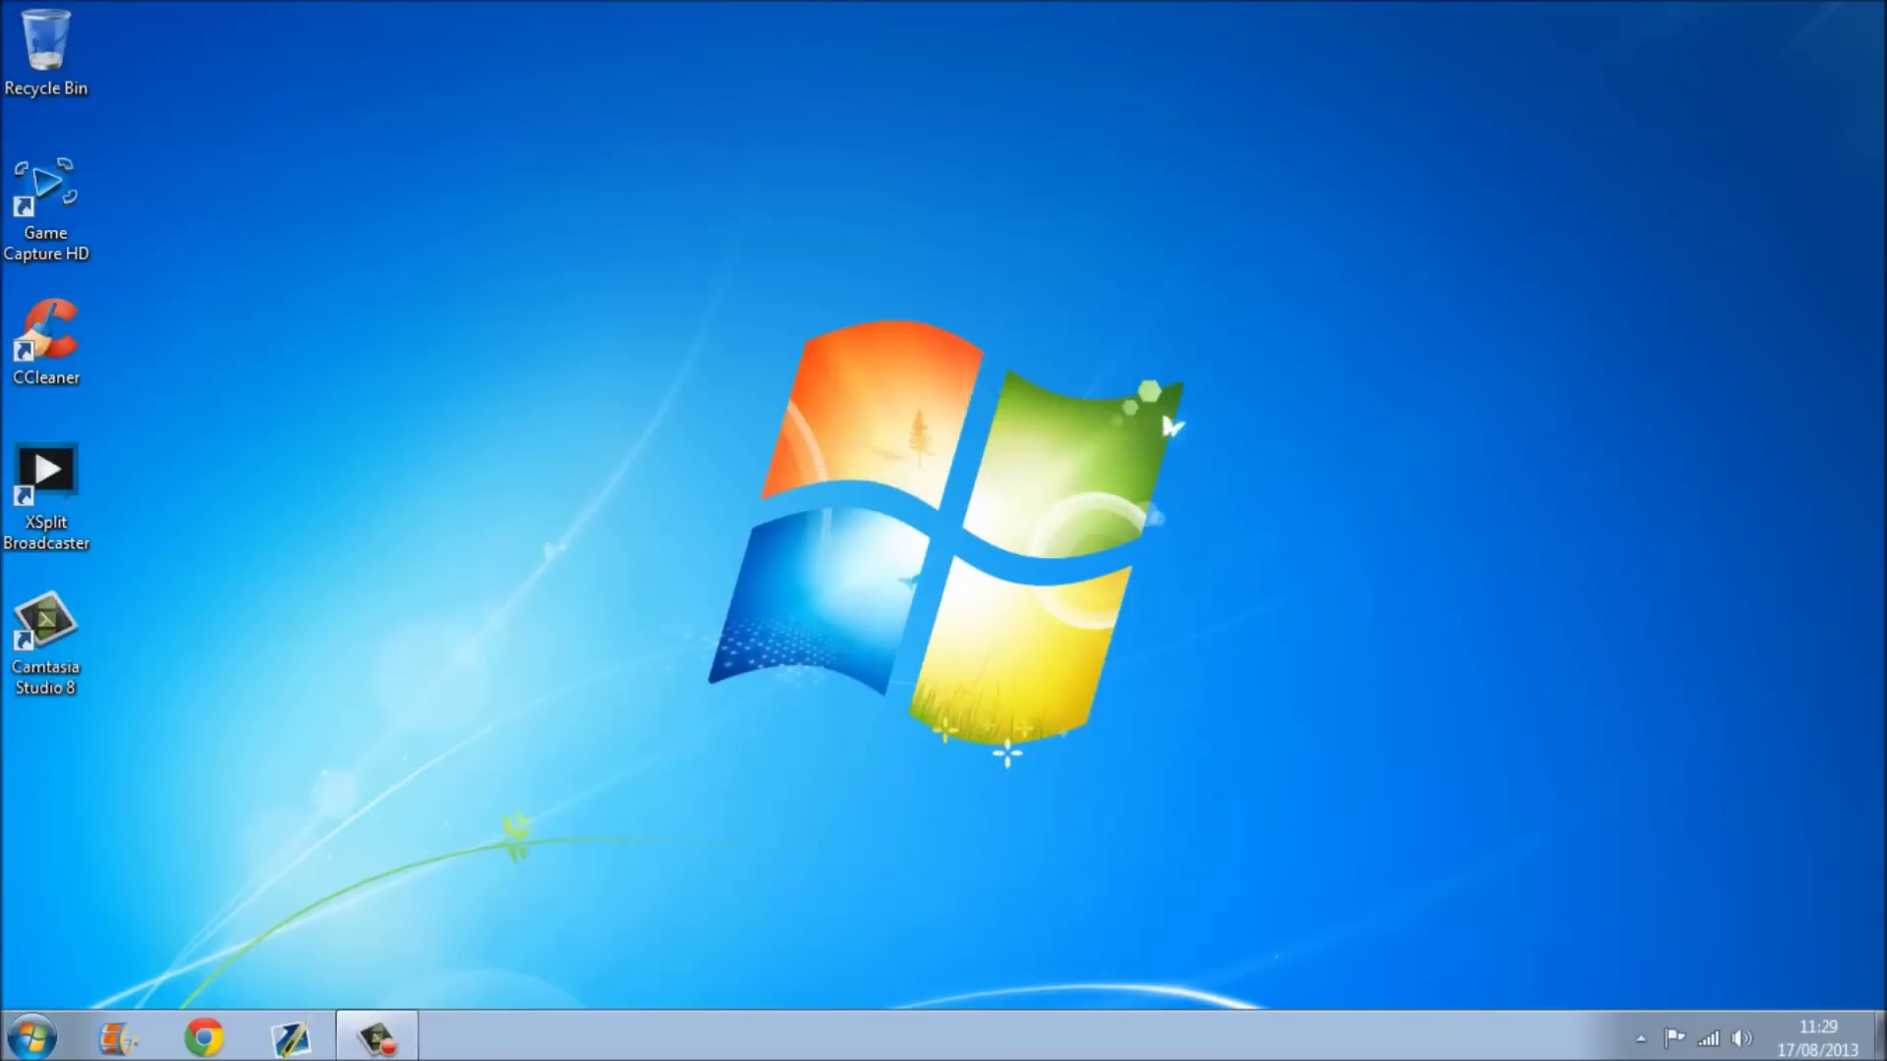
click(377, 1037)
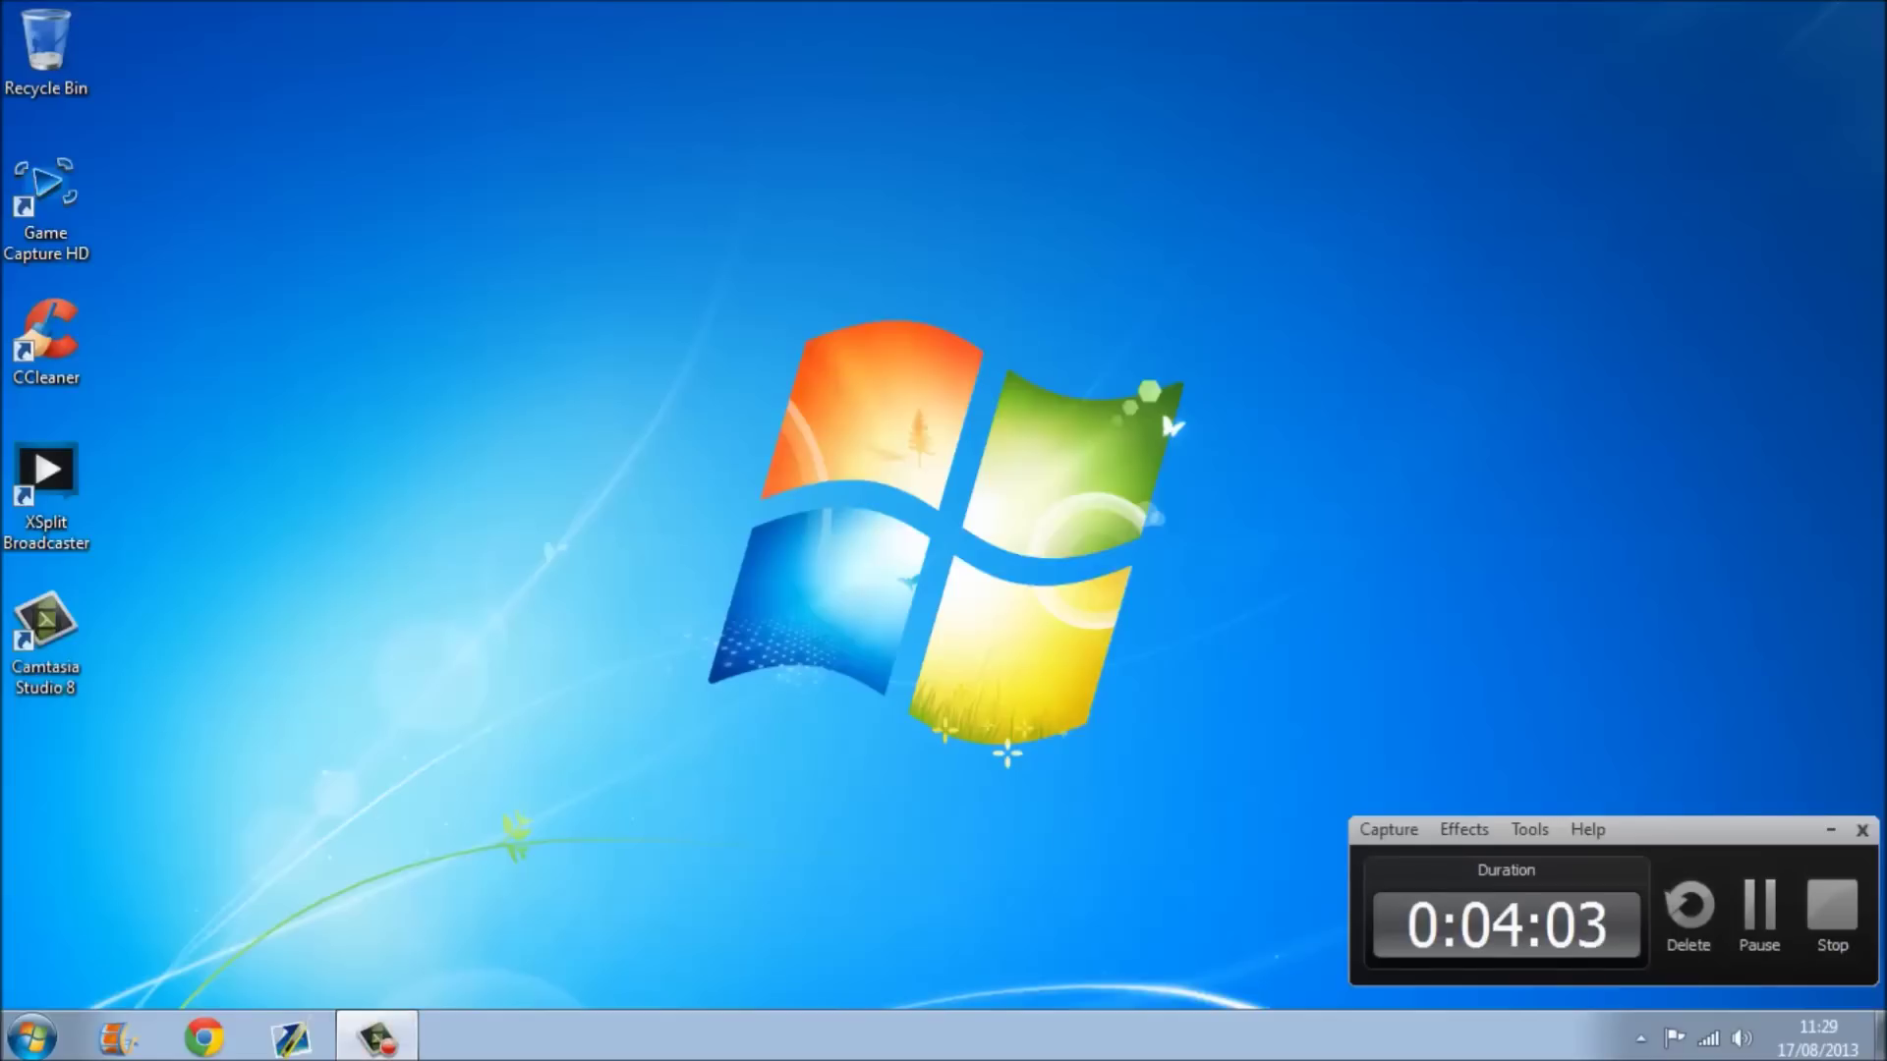